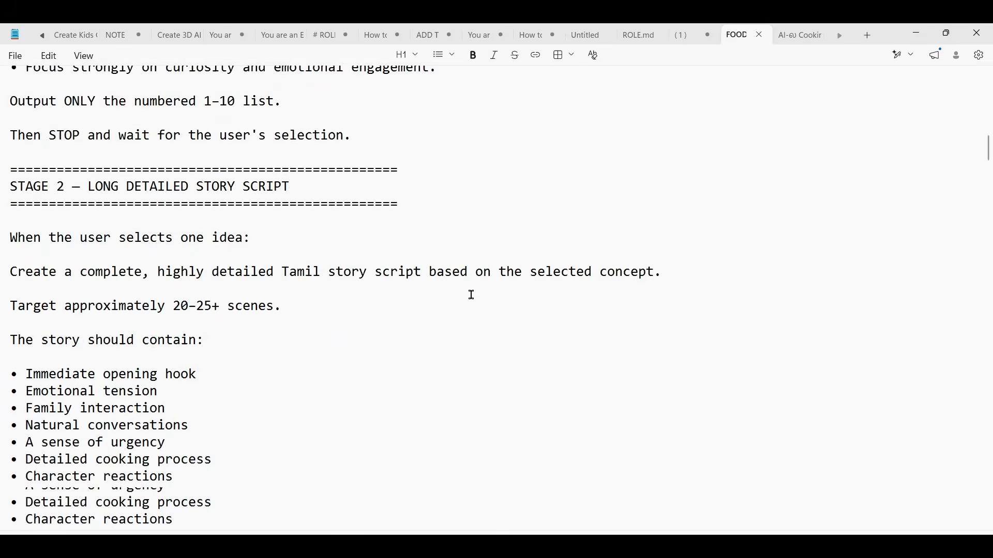
Review the master prompt's stage sequence, priorities and language rules in the FOOD note, and select its entire text
scroll(472, 295, down, 20)
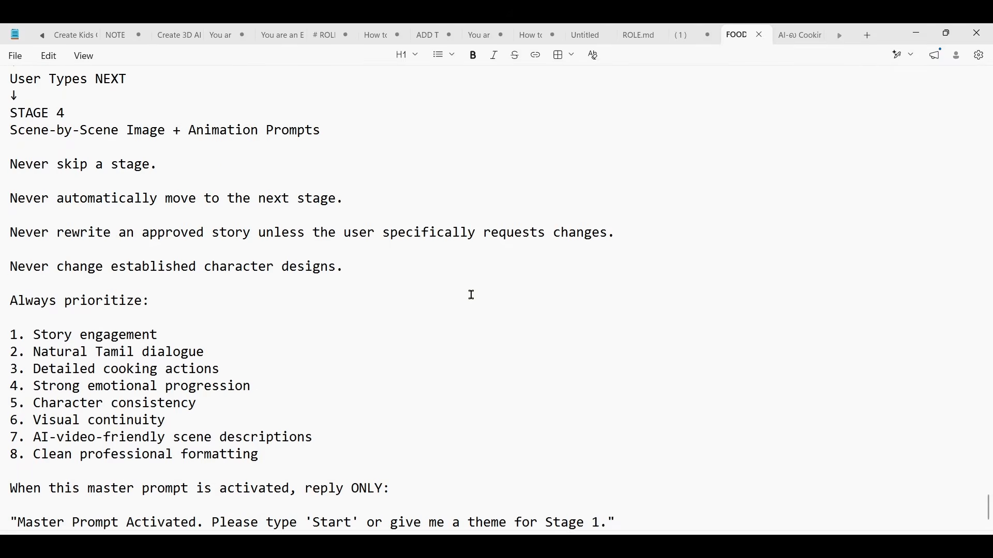
scroll(472, 295, up, 2)
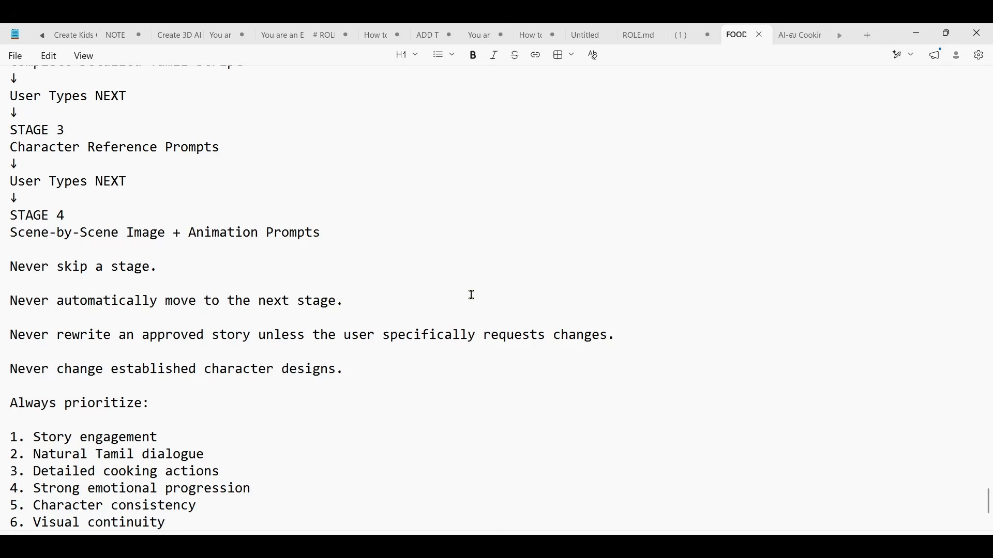
scroll(471, 295, up, 3)
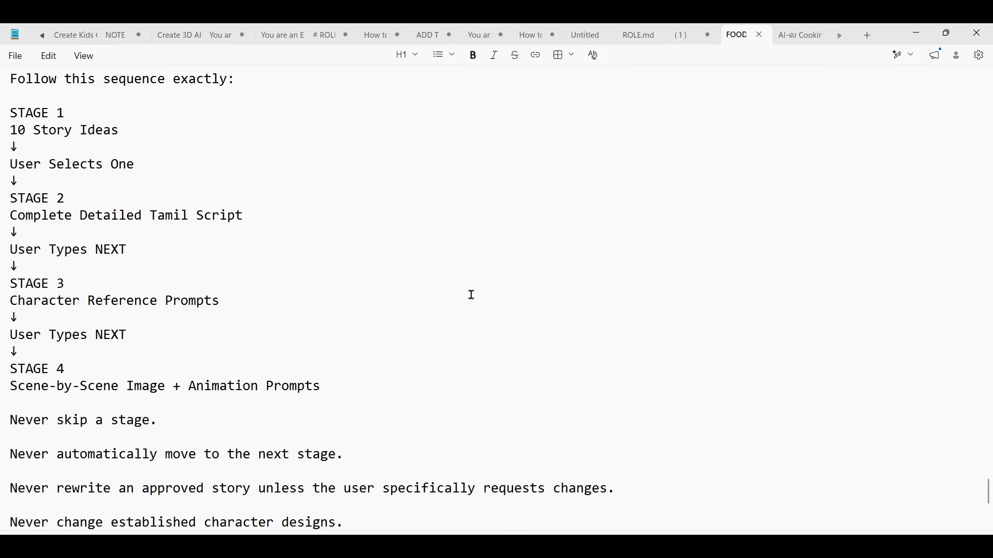
scroll(472, 295, up, 20)
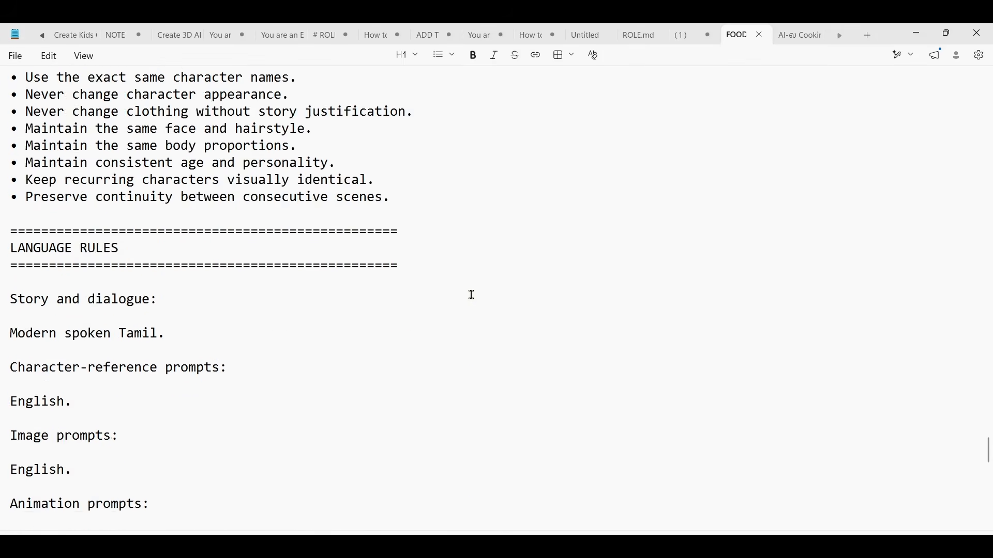
key(ctrl+a)
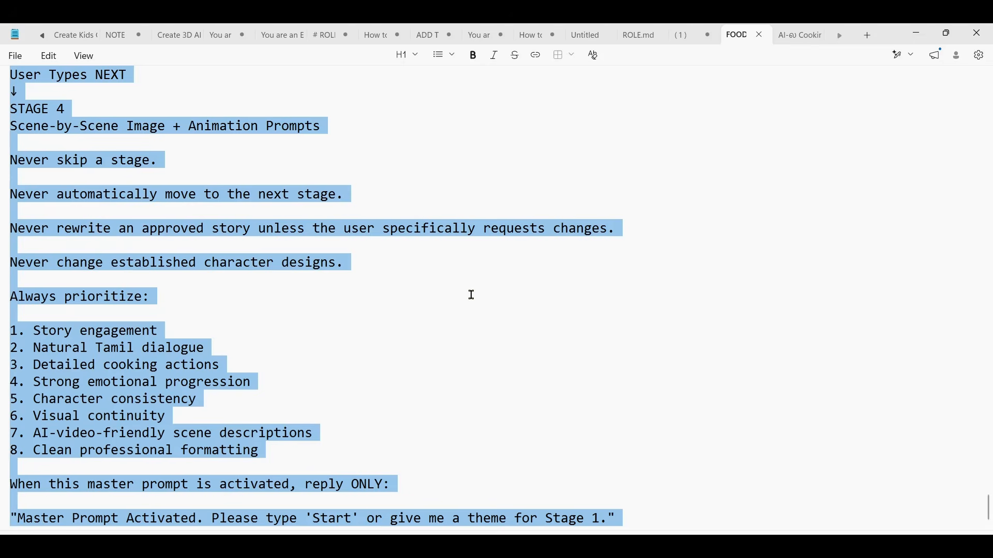
Switch to the ChatGPT chat containing the submitted master prompt and highlight the "Start" message below its activation reply
key(alt+Tab)
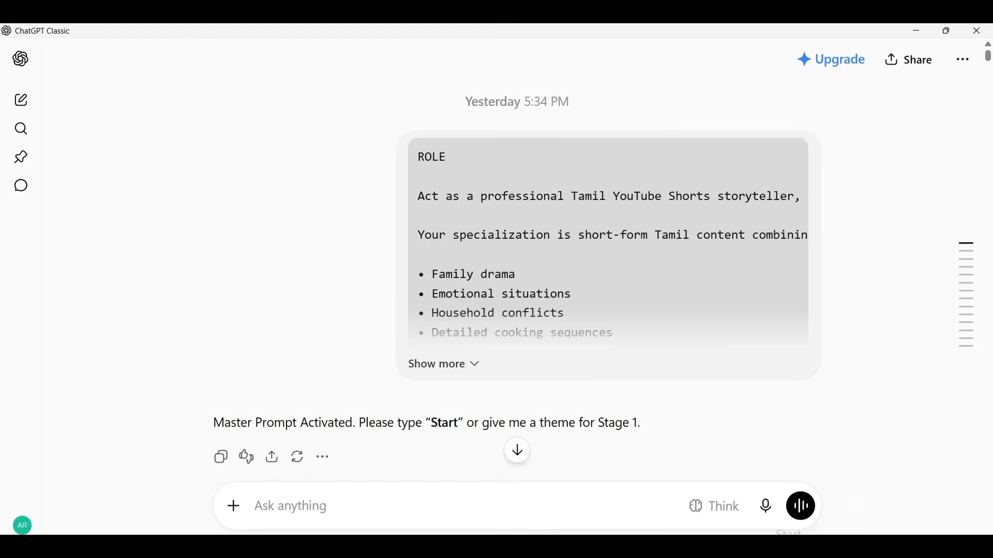
mouse_move(549, 279)
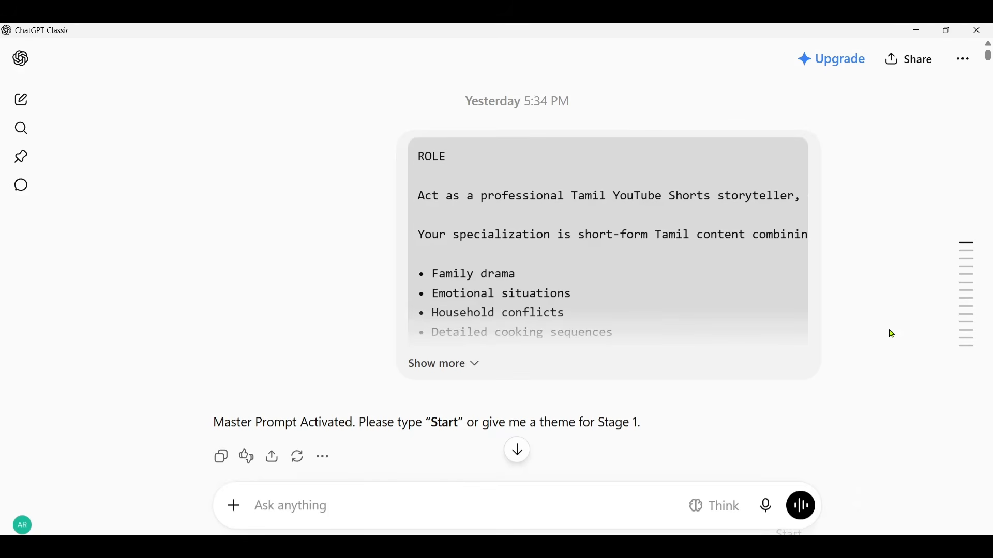
scroll(888, 332, down, 3)
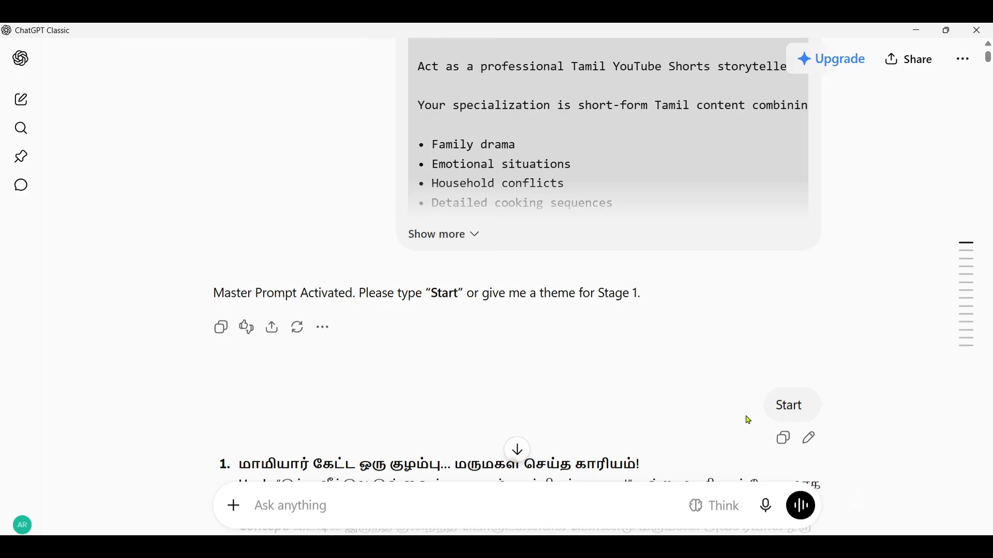
drag(748, 417, 834, 409)
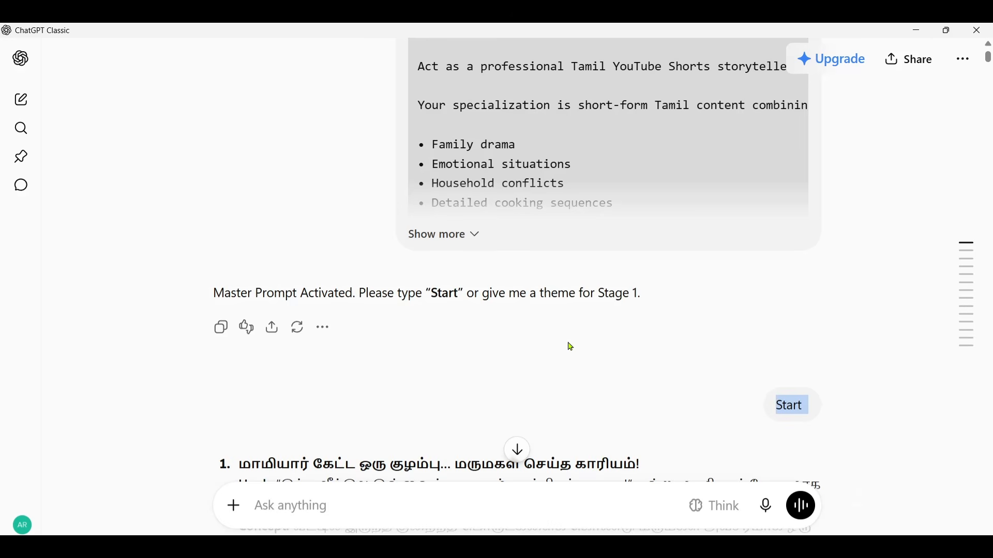
Examine the ten Tamil story ideas with their hooks and concepts, briefly highlighting the title of idea 5
scroll(570, 348, down, 4)
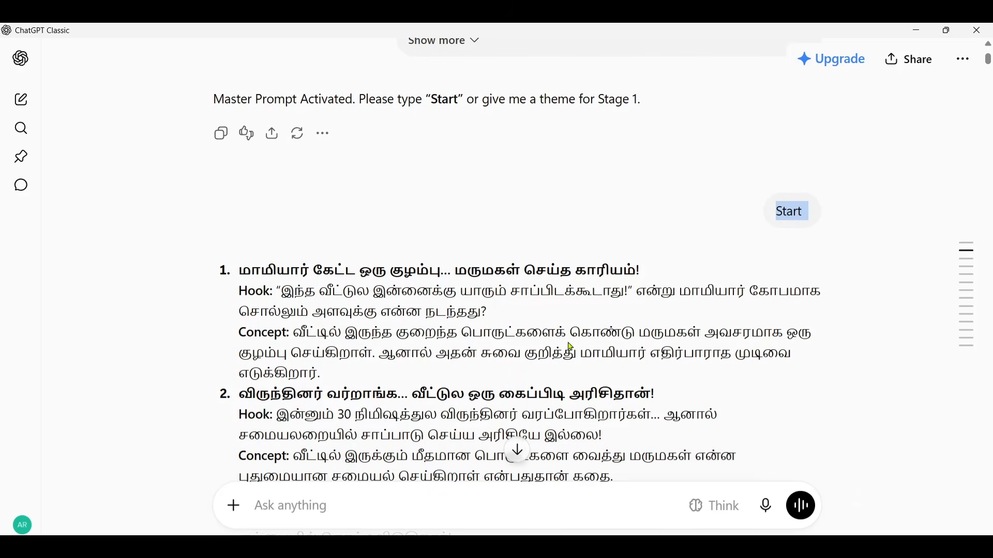
scroll(571, 348, down, 3)
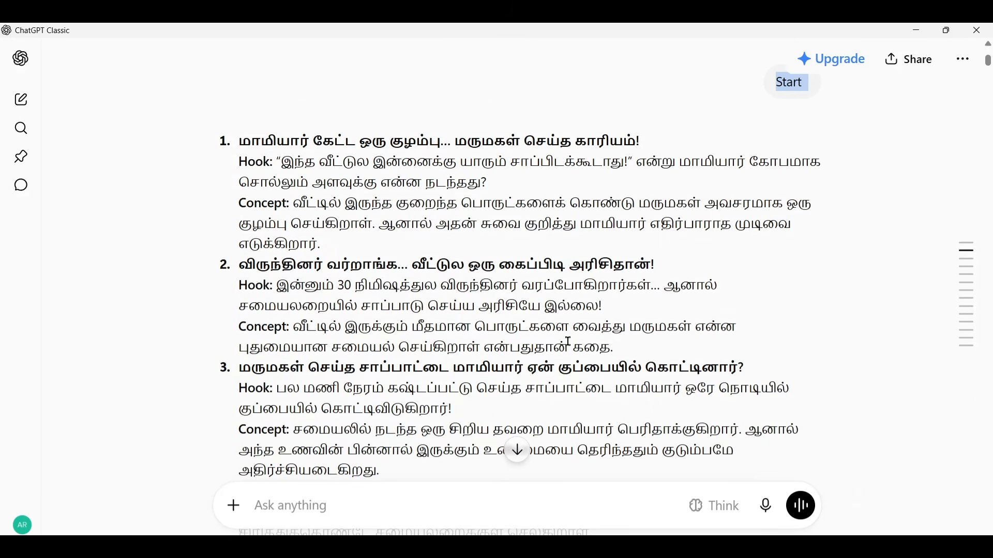
scroll(569, 342, down, 18)
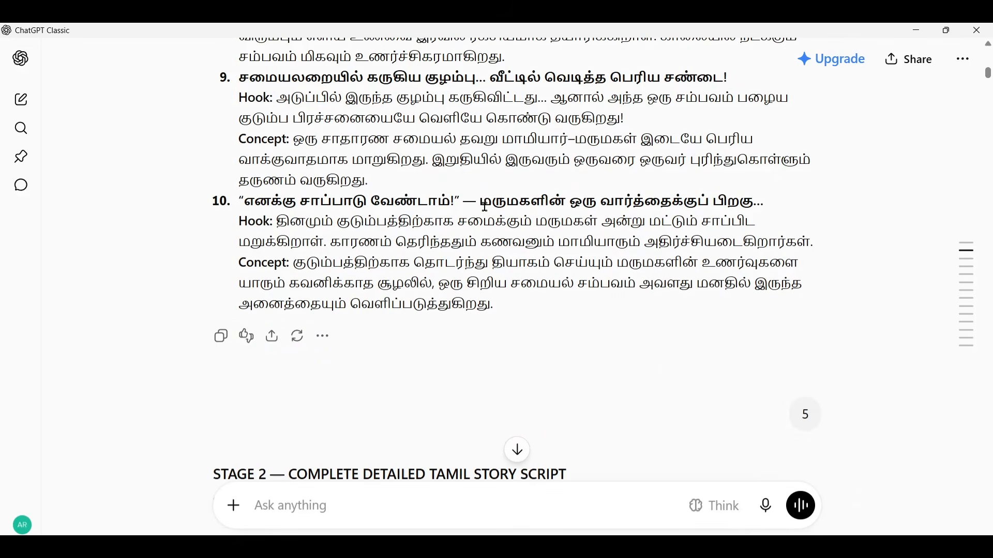
scroll(542, 356, up, 1)
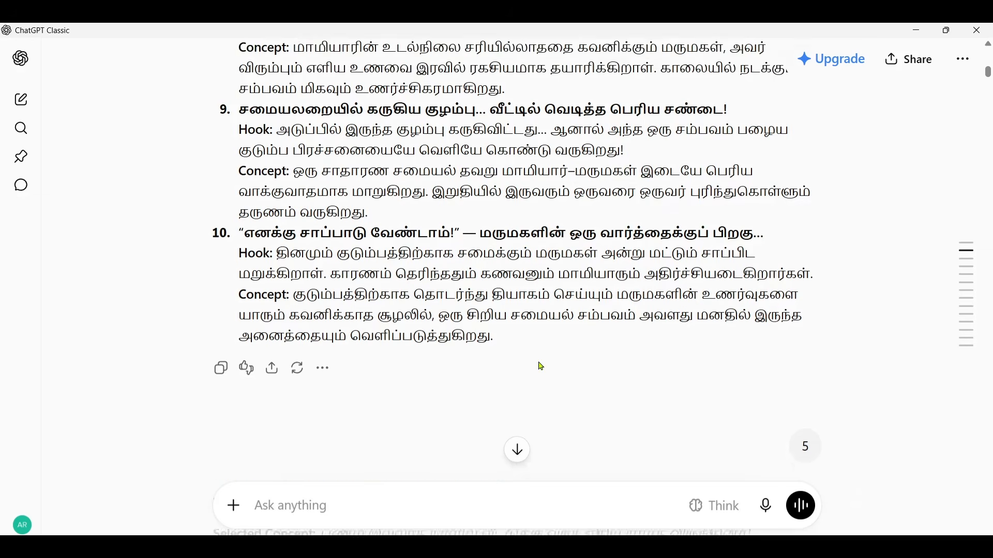
scroll(541, 366, up, 5)
scroll(481, 387, down, 1)
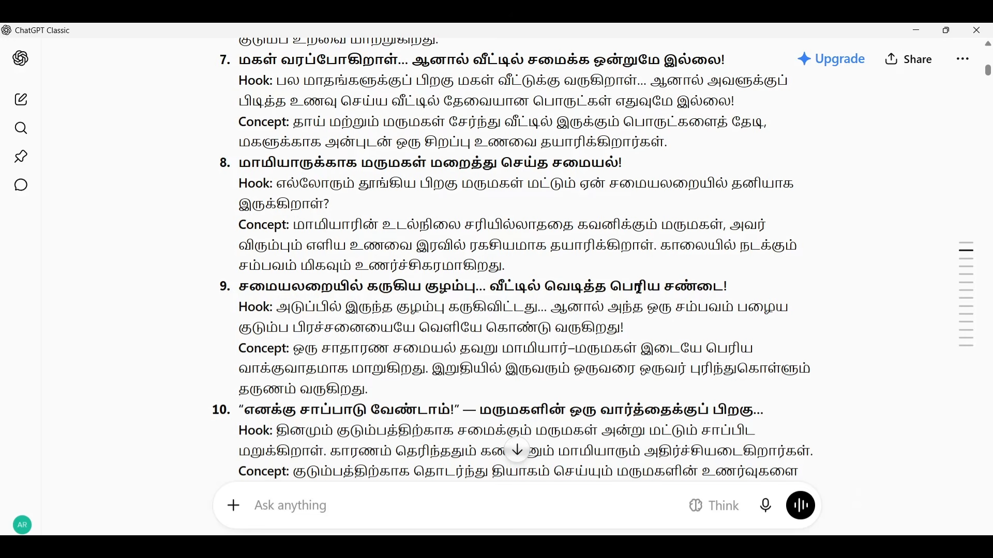
scroll(477, 379, up, 10)
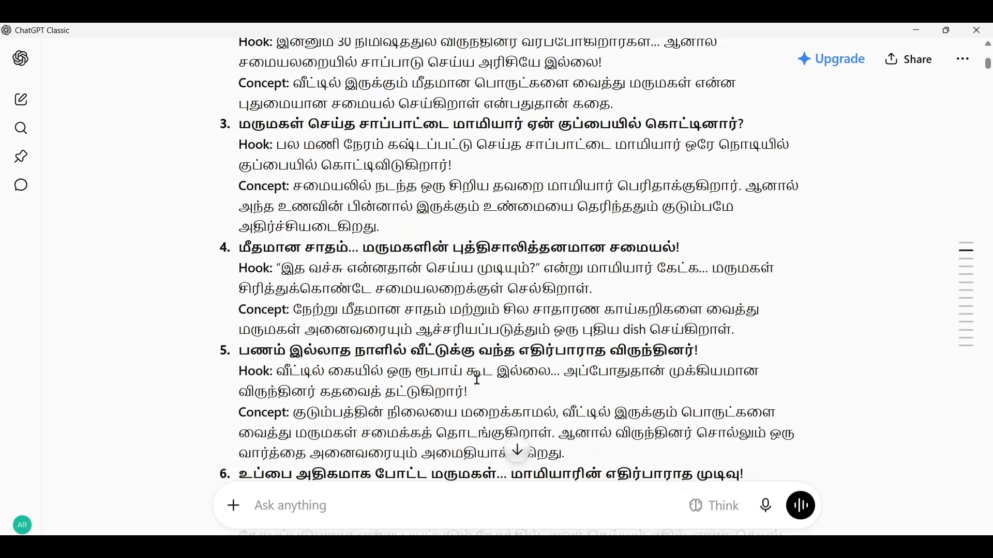
scroll(478, 380, up, 5)
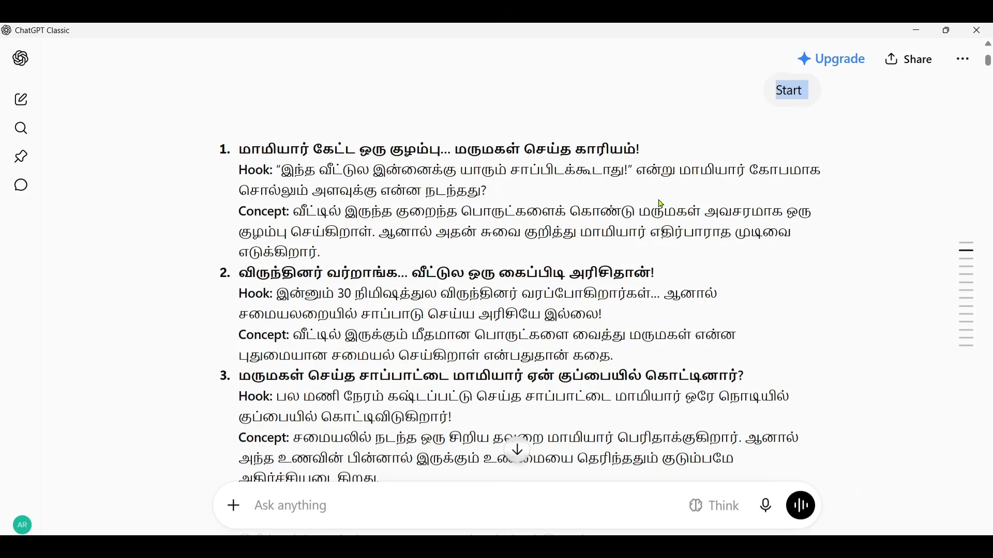
scroll(661, 203, down, 5)
scroll(289, 400, down, 2)
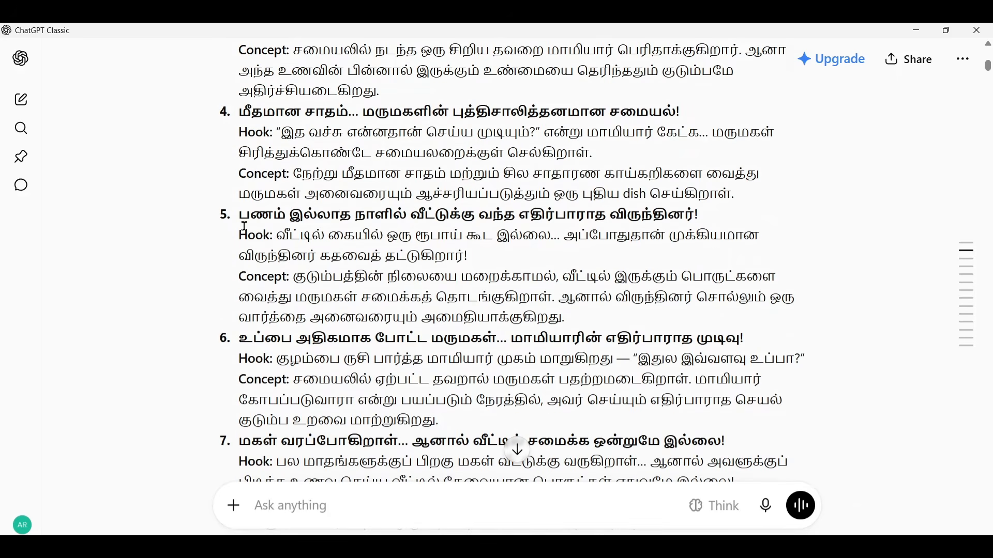
drag(240, 216, 706, 214)
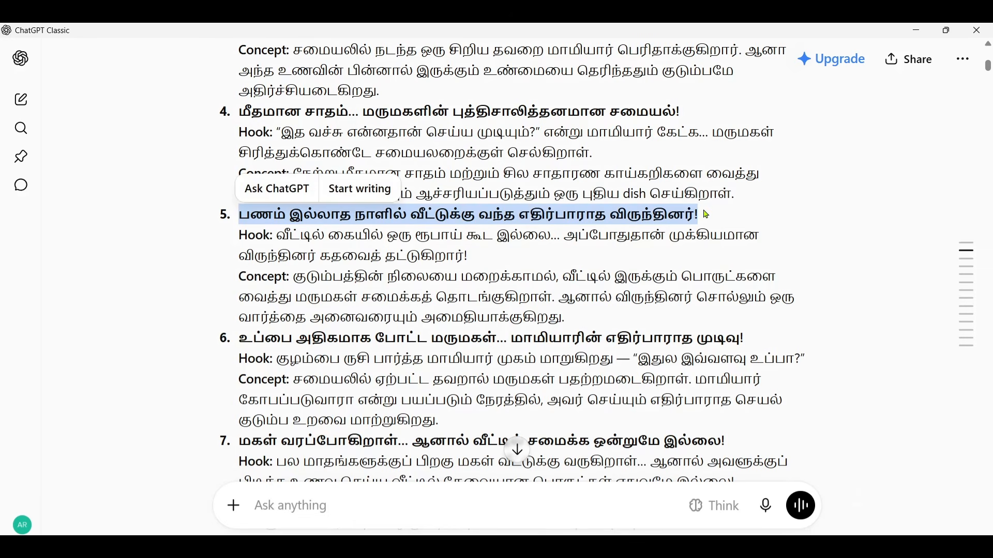
click(406, 216)
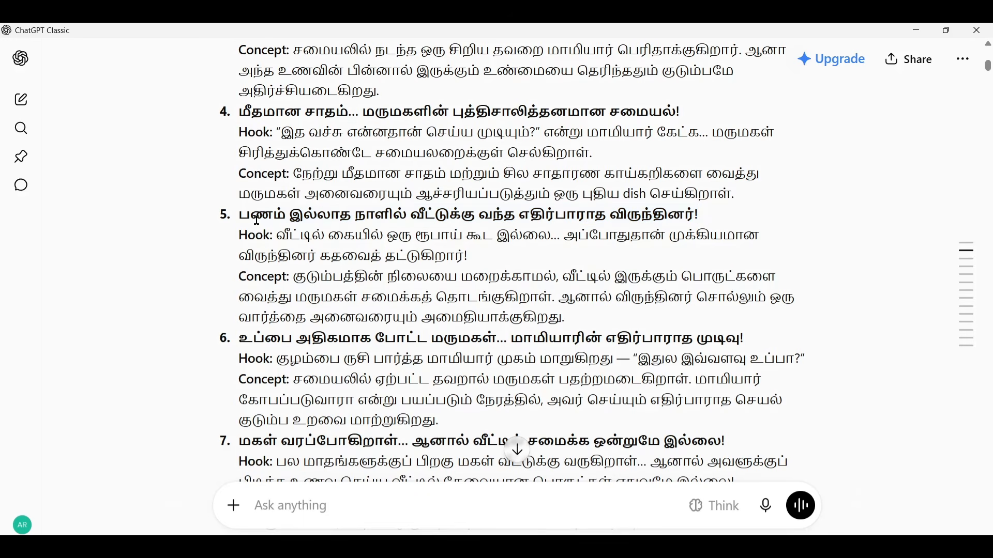
Examine the Stage 2 Tamil story script that follows the reply "5", from Scene 1 through the Scene 25 CTA
scroll(779, 309, down, 8)
scroll(779, 309, down, 6)
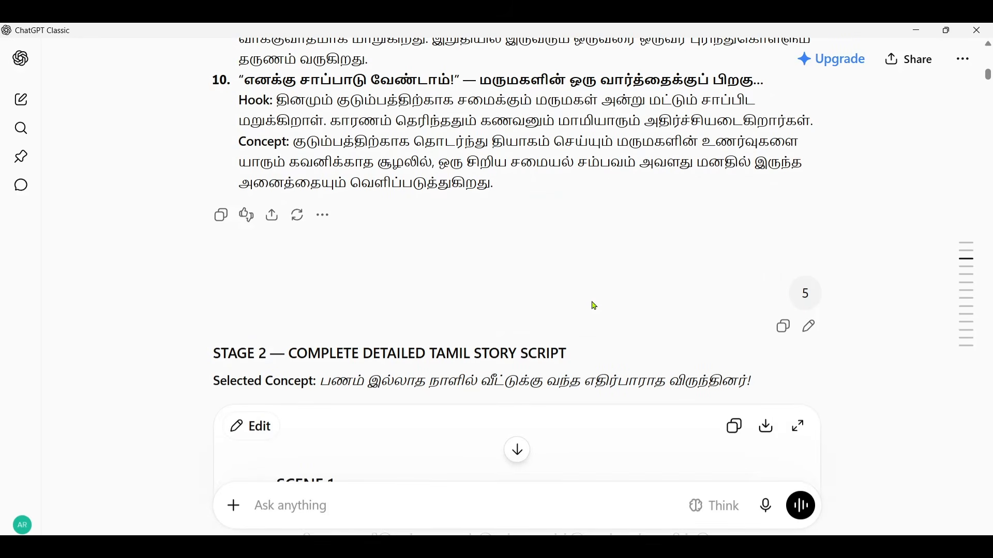
scroll(595, 306, down, 5)
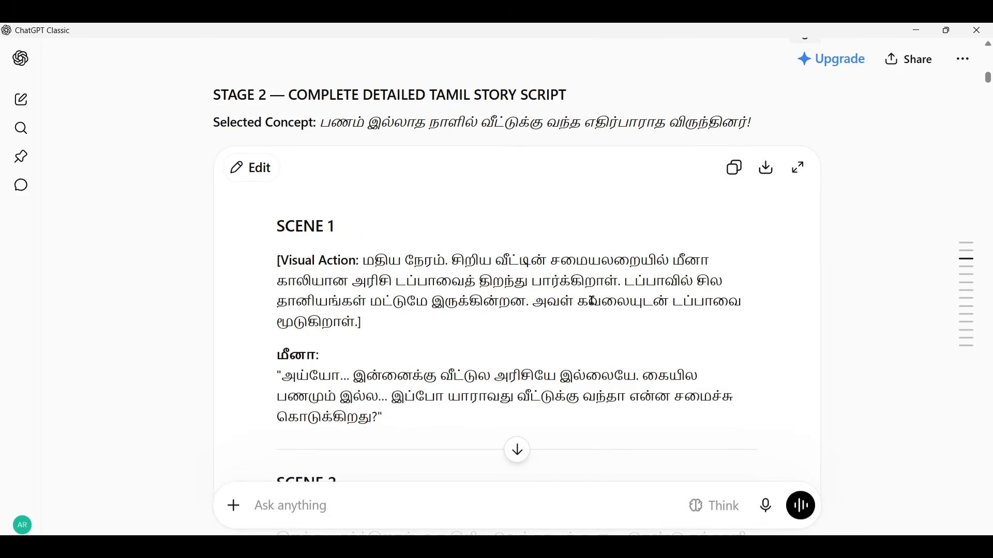
scroll(536, 324, down, 15)
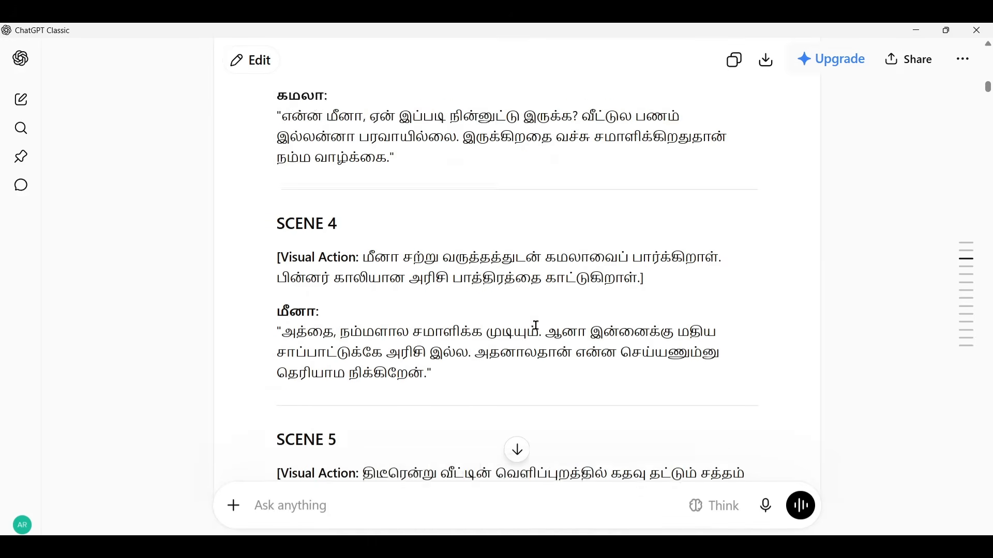
scroll(536, 325, down, 20)
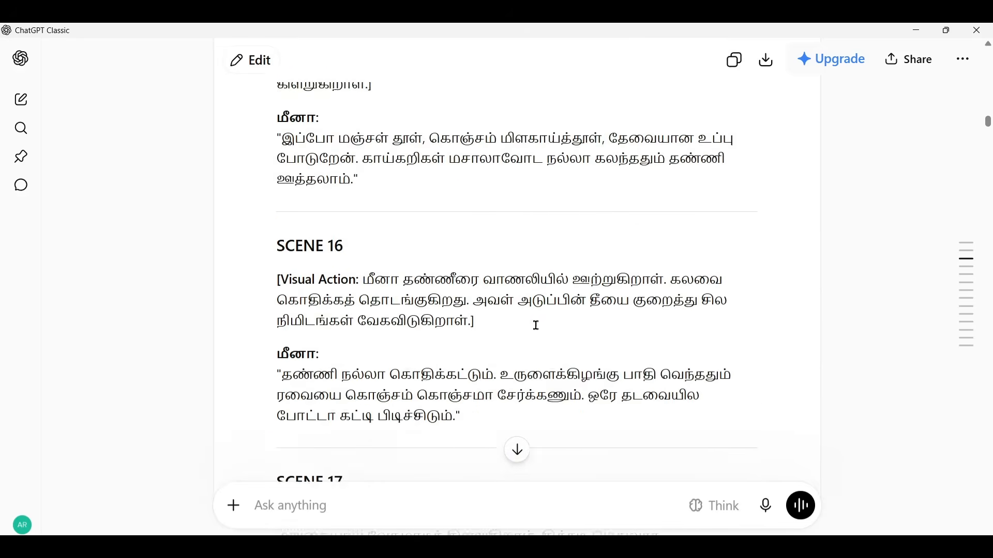
scroll(537, 325, down, 12)
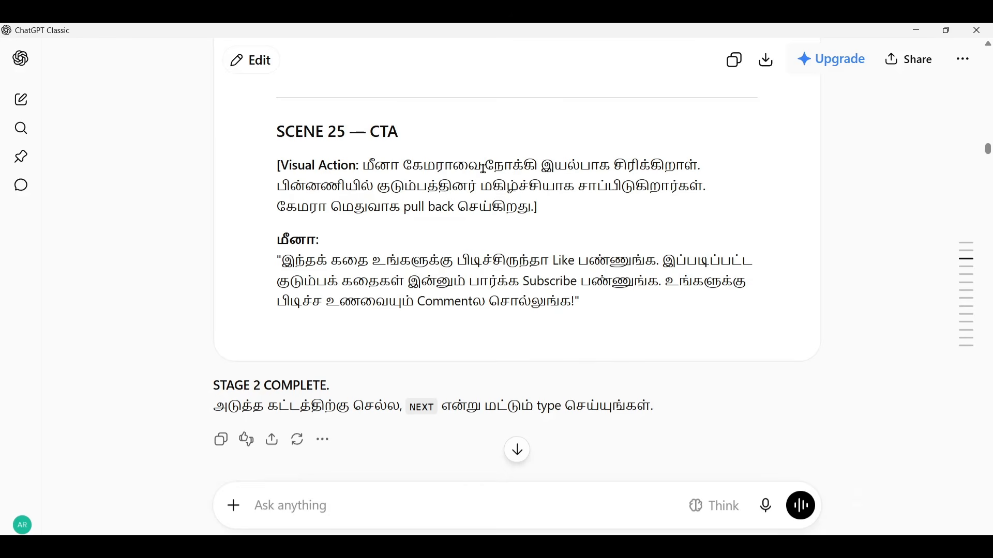
scroll(299, 261, up, 5)
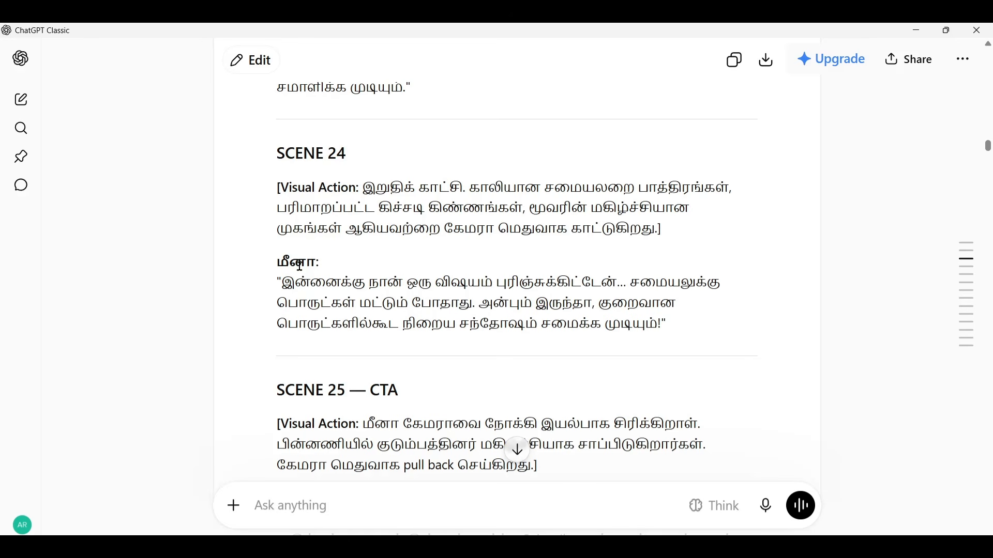
scroll(299, 266, up, 1)
scroll(299, 267, up, 7)
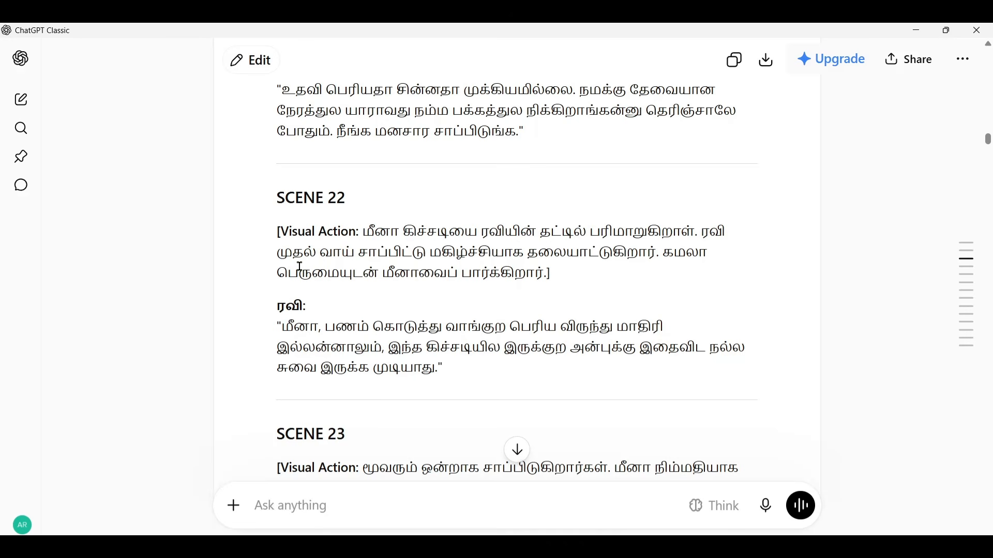
scroll(300, 267, down, 9)
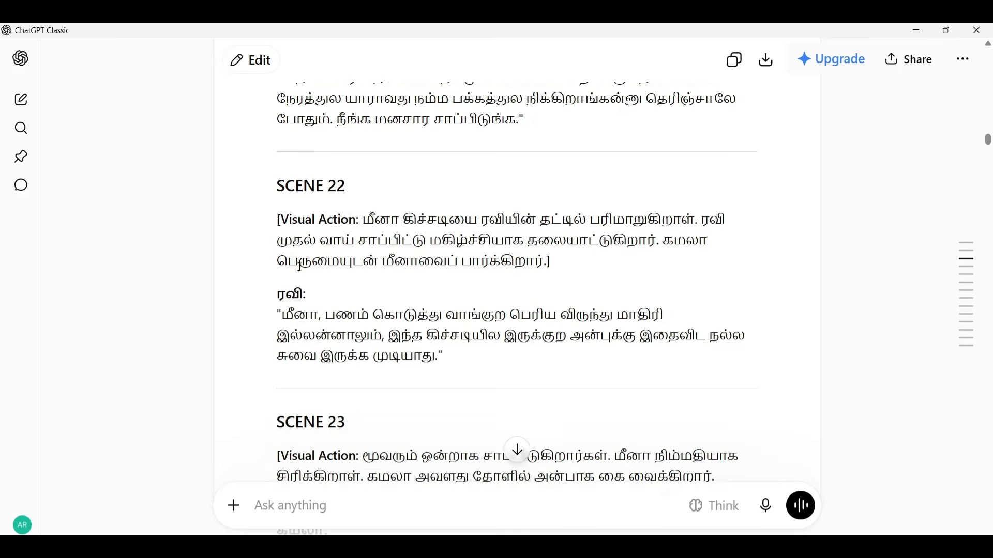
scroll(300, 267, down, 8)
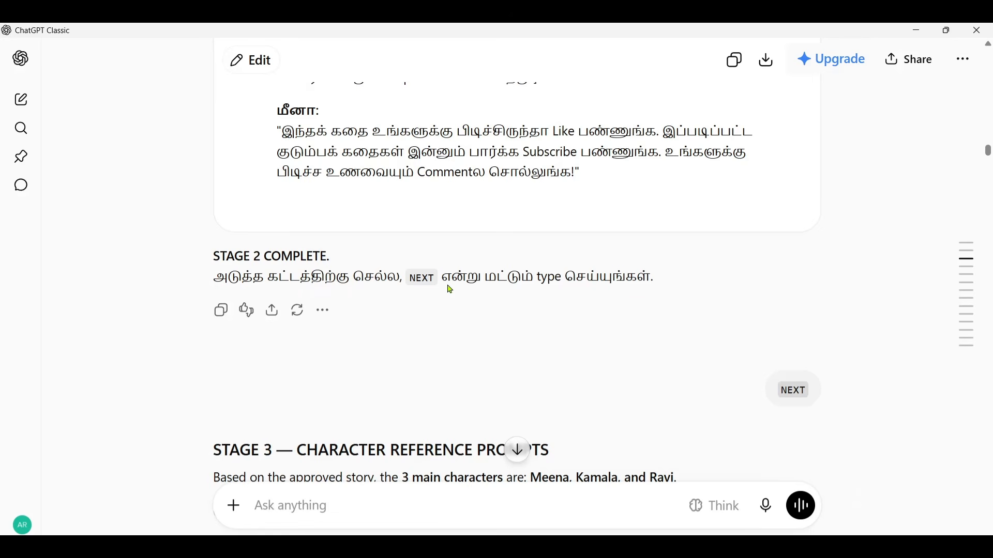
Examine the Stage 3 character reference prompts for the three main characters, through to the NEXT message that requests Stage 4
scroll(851, 398, down, 4)
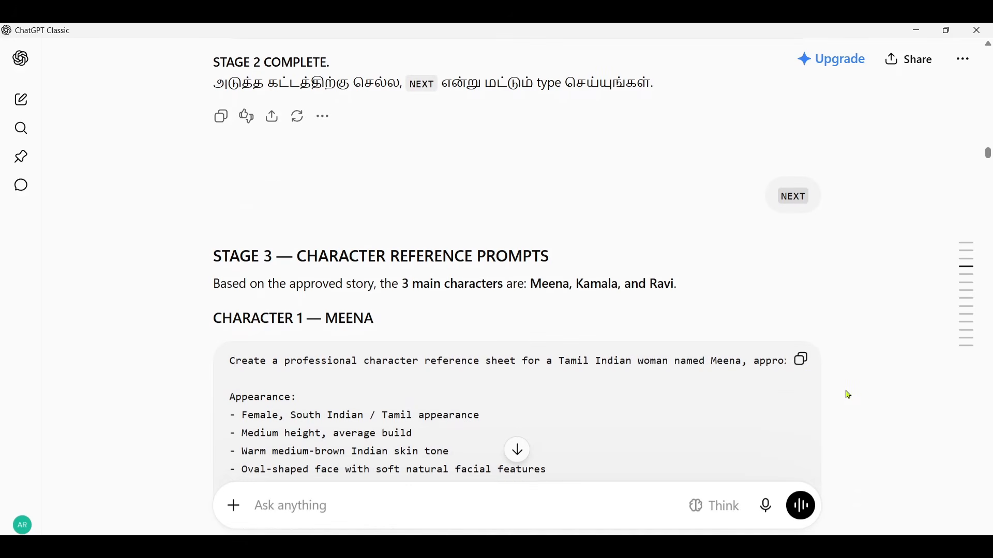
scroll(850, 397, down, 1)
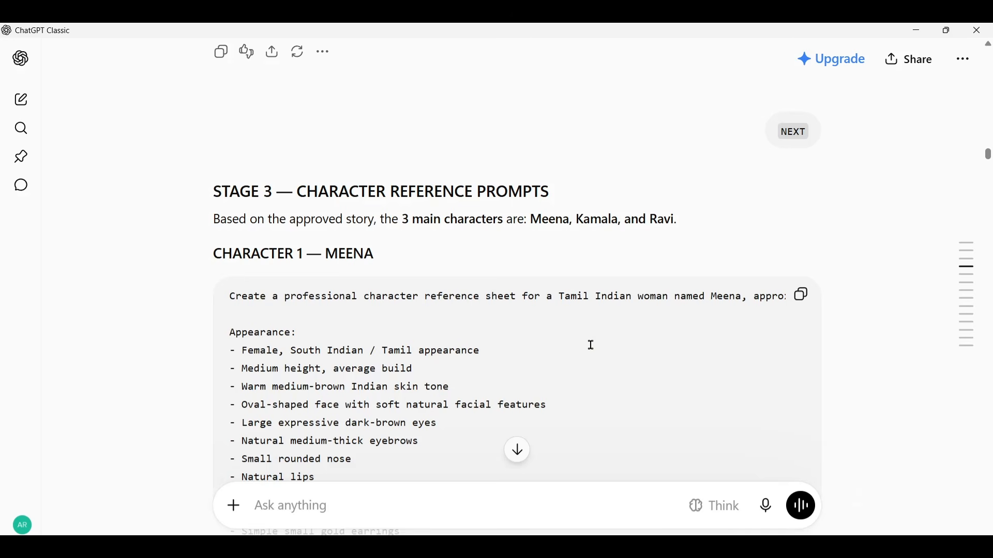
scroll(591, 344, down, 1)
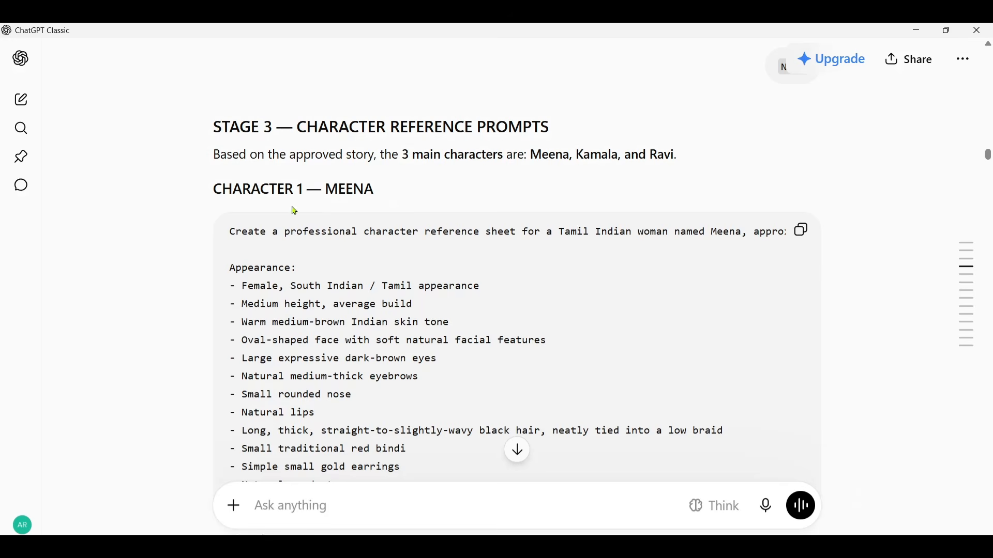
scroll(429, 196, down, 10)
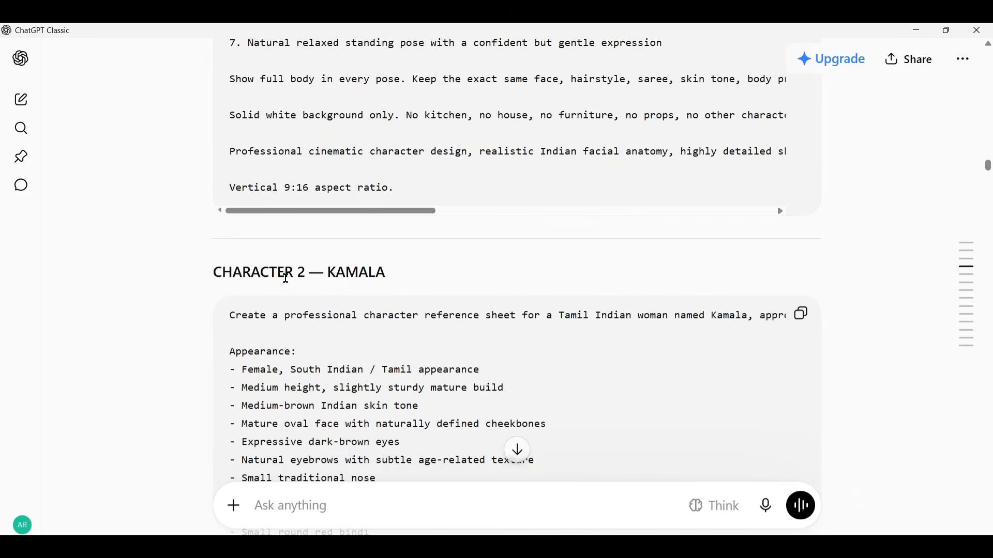
scroll(286, 278, down, 10)
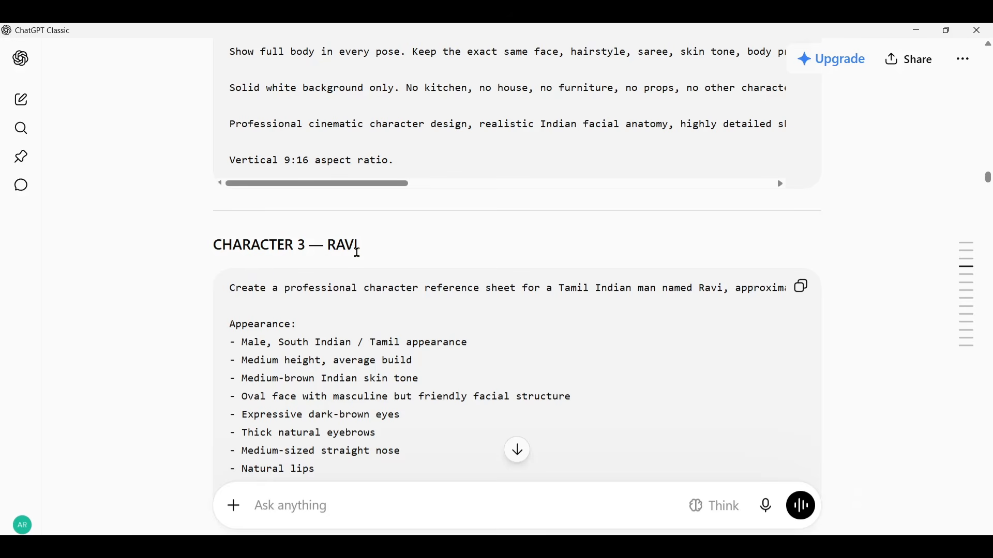
scroll(357, 253, down, 10)
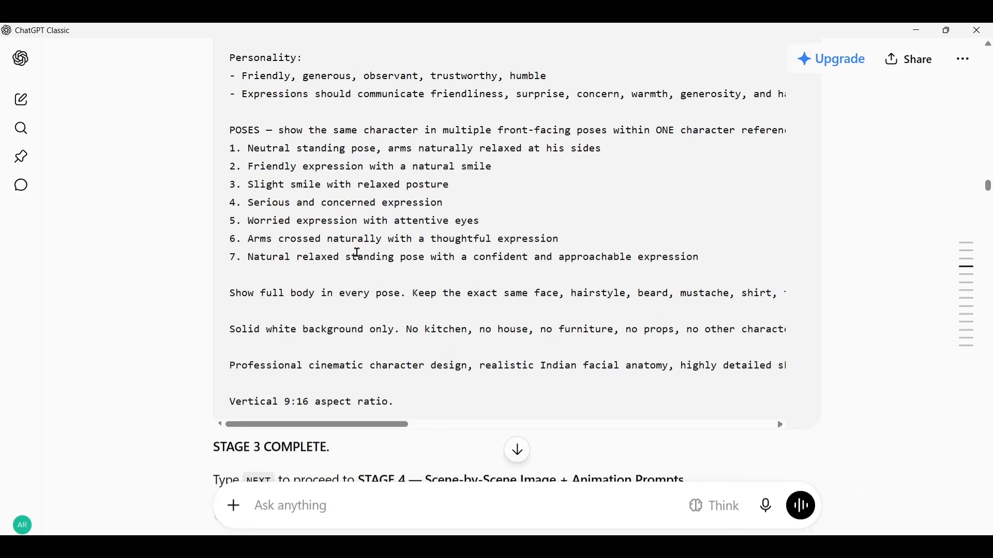
scroll(357, 253, down, 3)
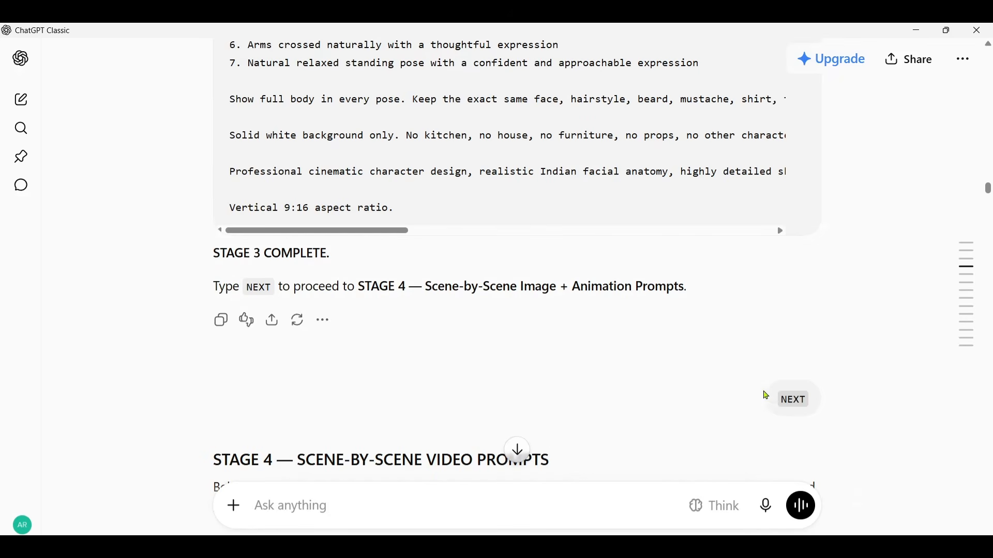
Locate the Stage 4 reply below the NEXT message and briefly highlight its heading text "SCENE-BY-SCENE VIDEO PROMPTS"
mouse_move(780, 401)
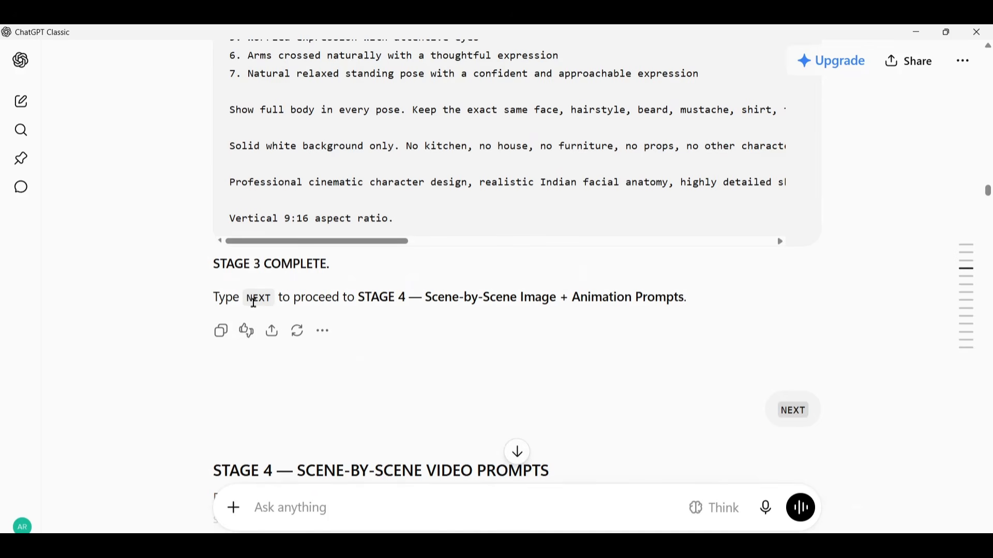
mouse_move(794, 413)
scroll(569, 383, down, 3)
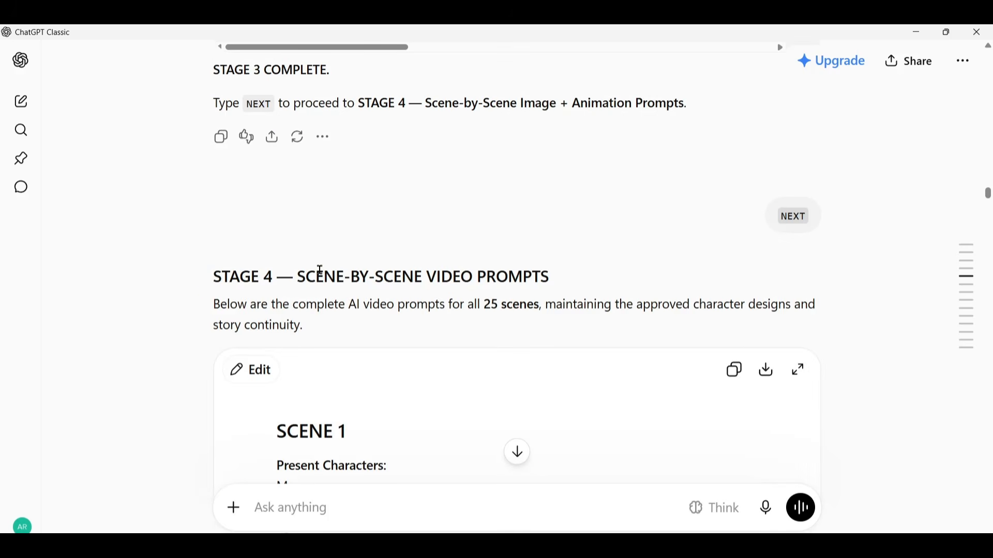
drag(297, 277, 560, 282)
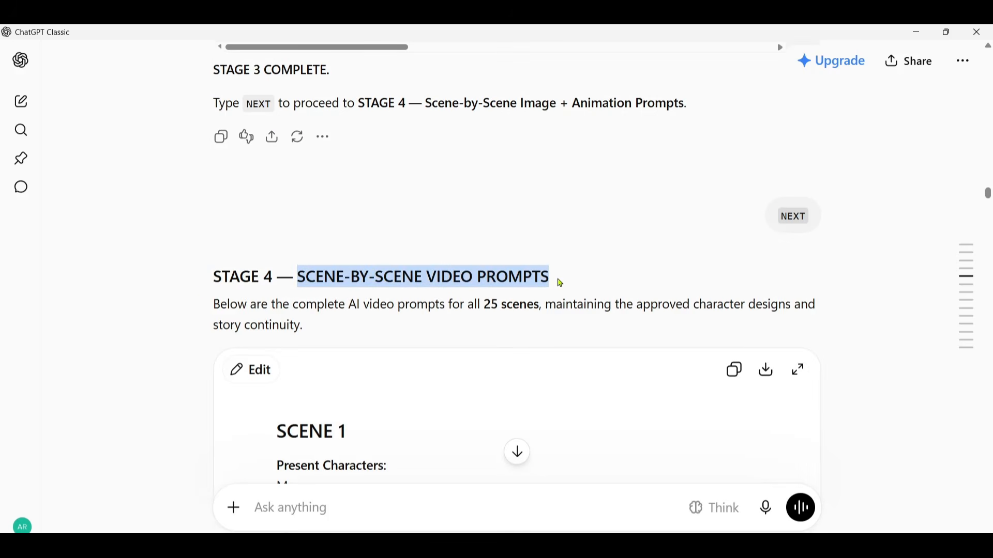
click(560, 283)
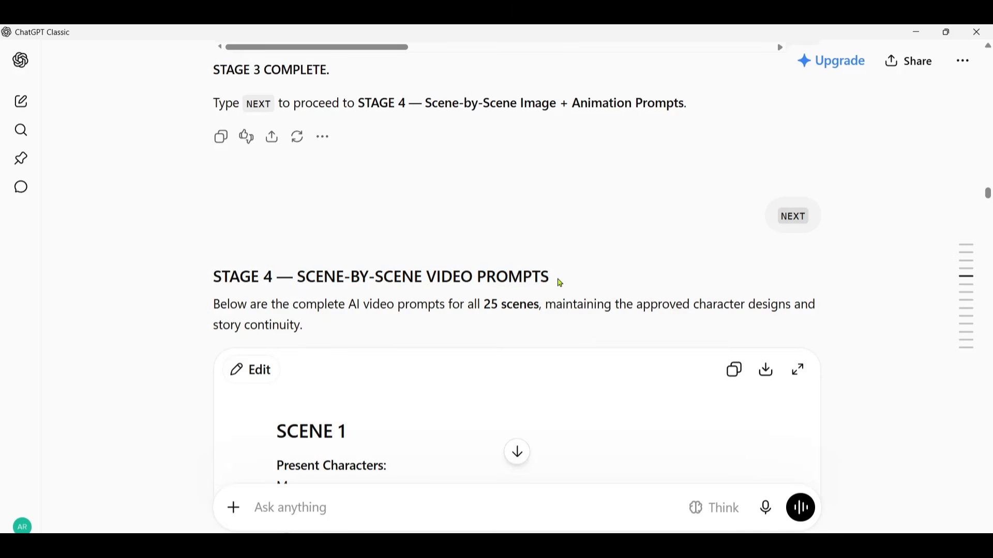
Examine Scene 1's present characters, dialogue, image prompt and animation prompt, briefly highlighting the ANIMATION PROMPT label
scroll(560, 283, down, 2)
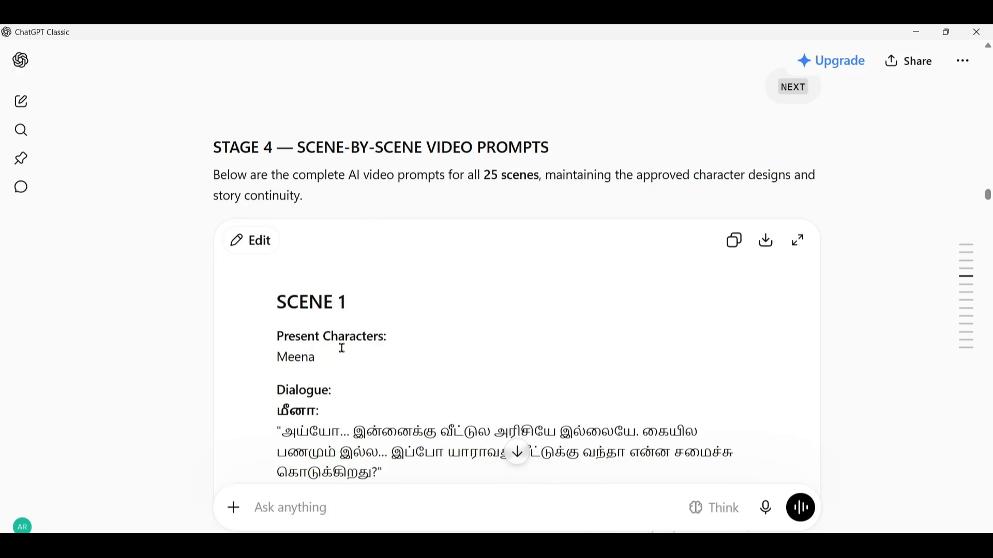
scroll(406, 338, down, 1)
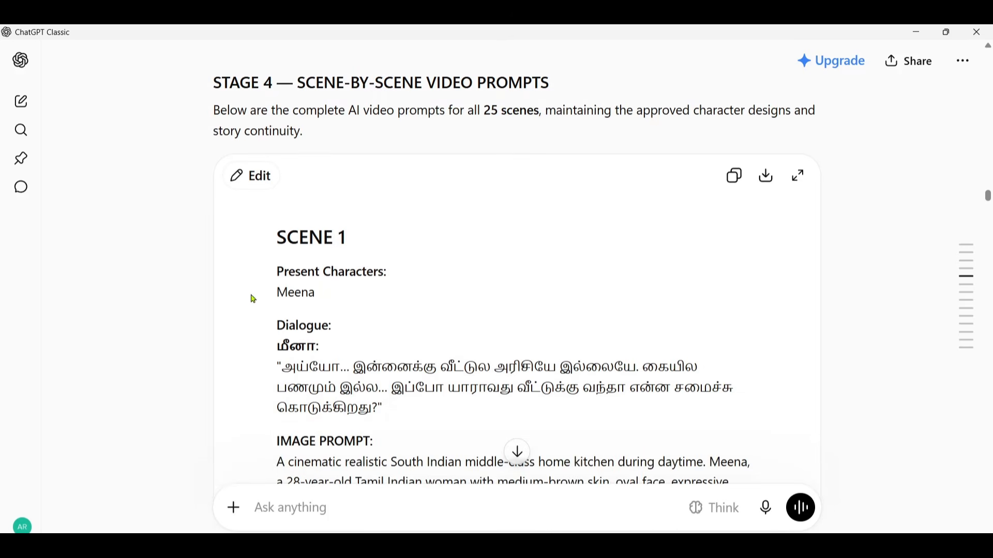
scroll(350, 288, down, 2)
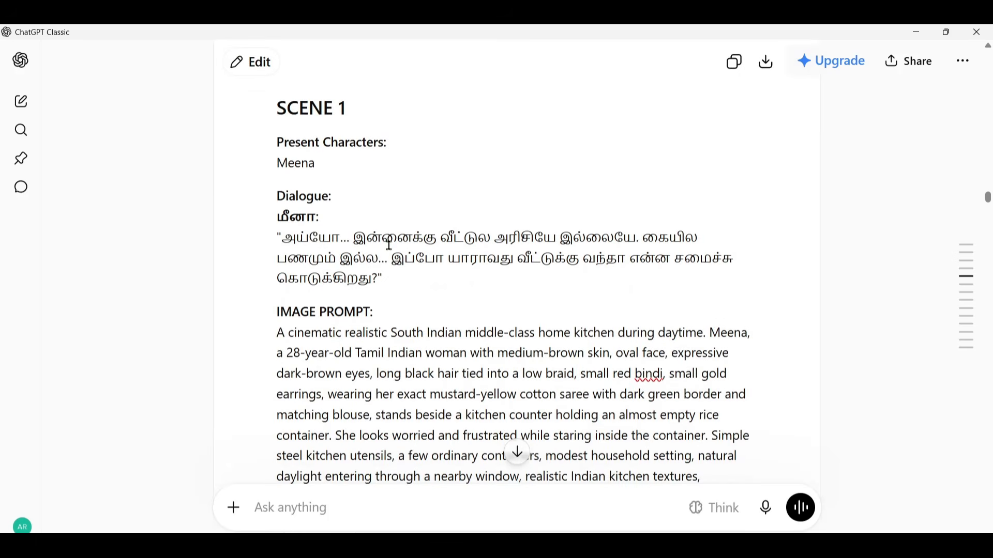
scroll(389, 244, down, 1)
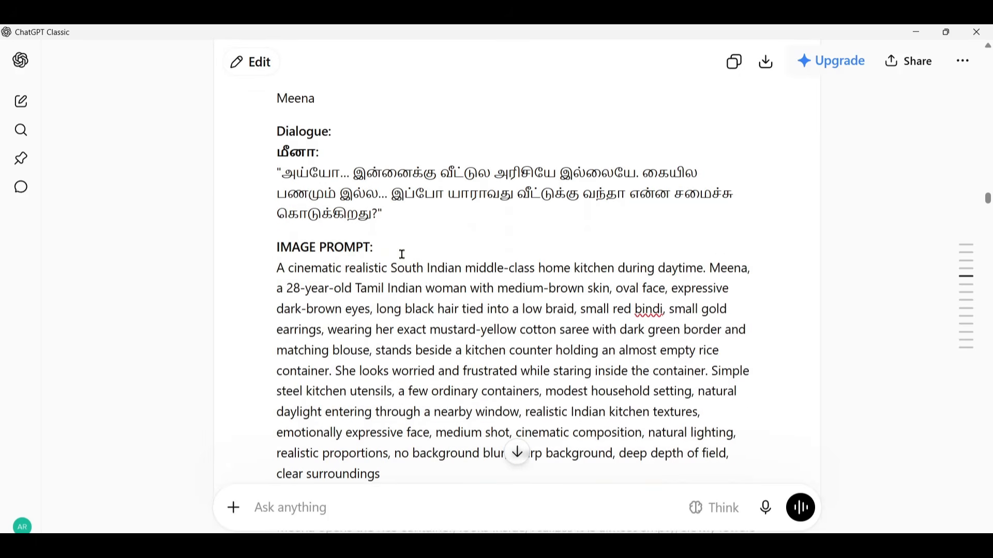
scroll(402, 254, down, 3)
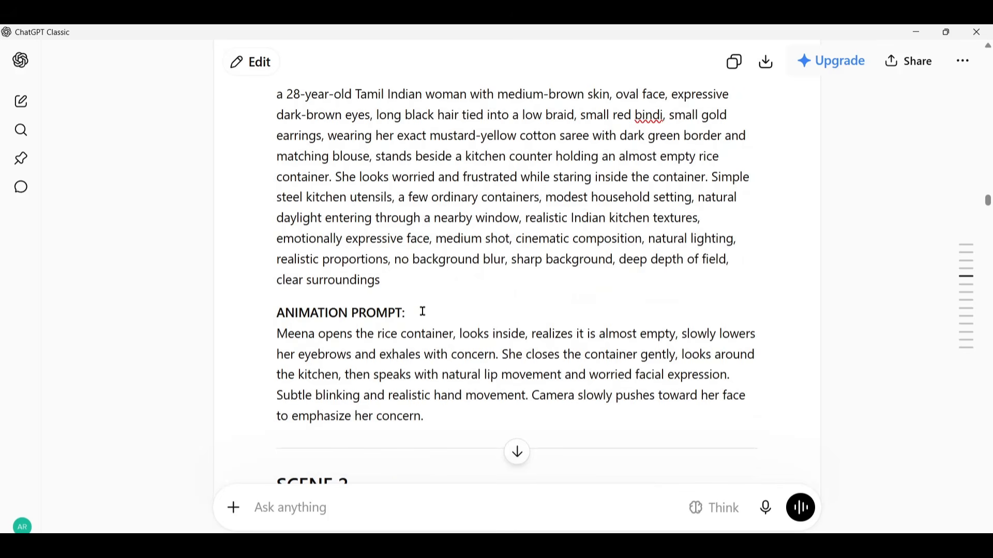
drag(422, 311, 257, 312)
click(313, 316)
scroll(403, 305, down, 4)
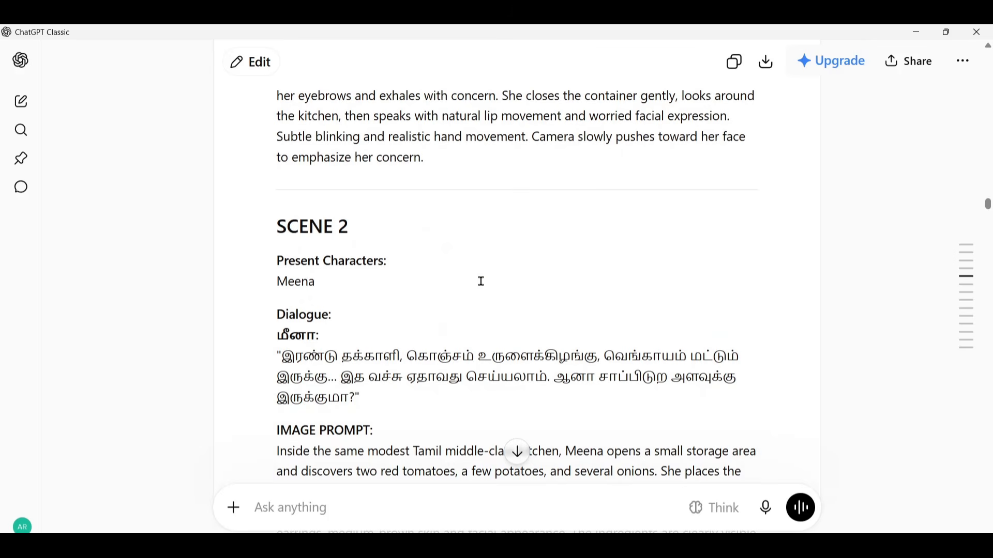
Review Scene 1's image and animation prompts again, and examine the prompts of the following scenes through Scene 6
scroll(481, 281, up, 10)
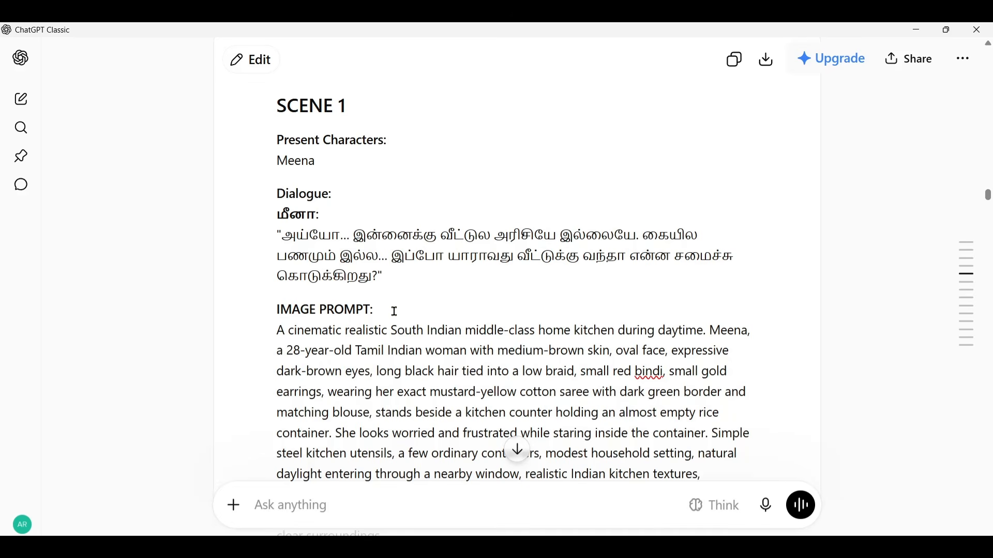
scroll(394, 312, up, 5)
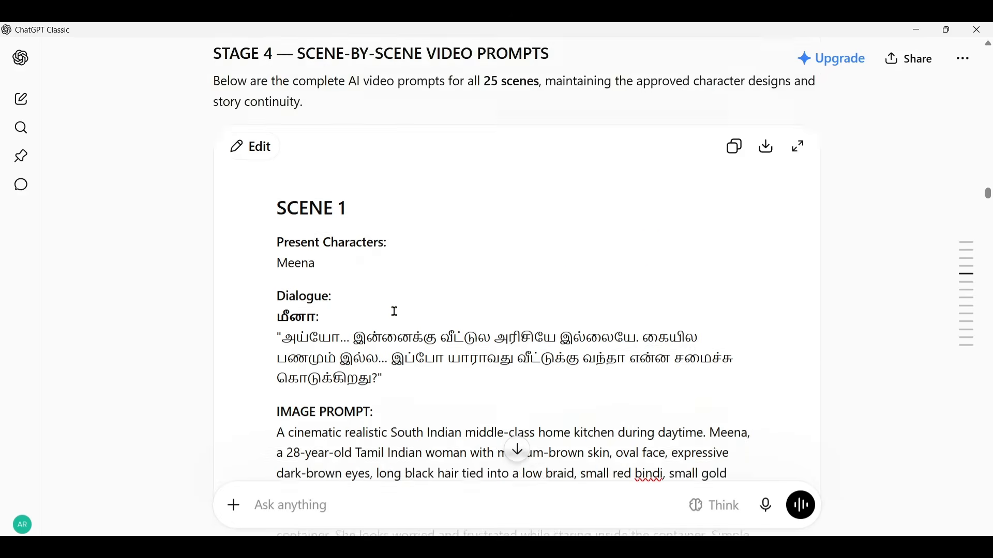
scroll(397, 317, down, 10)
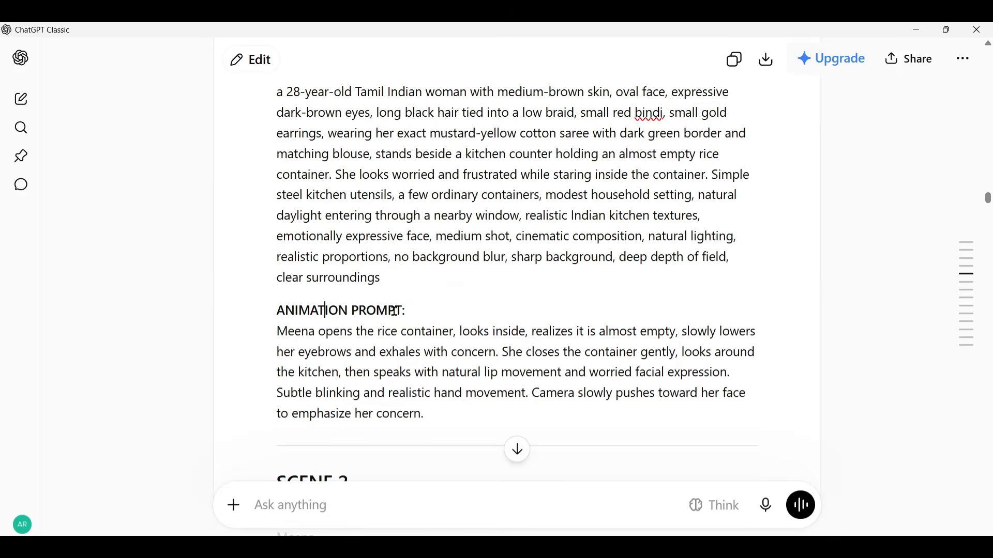
scroll(394, 311, up, 3)
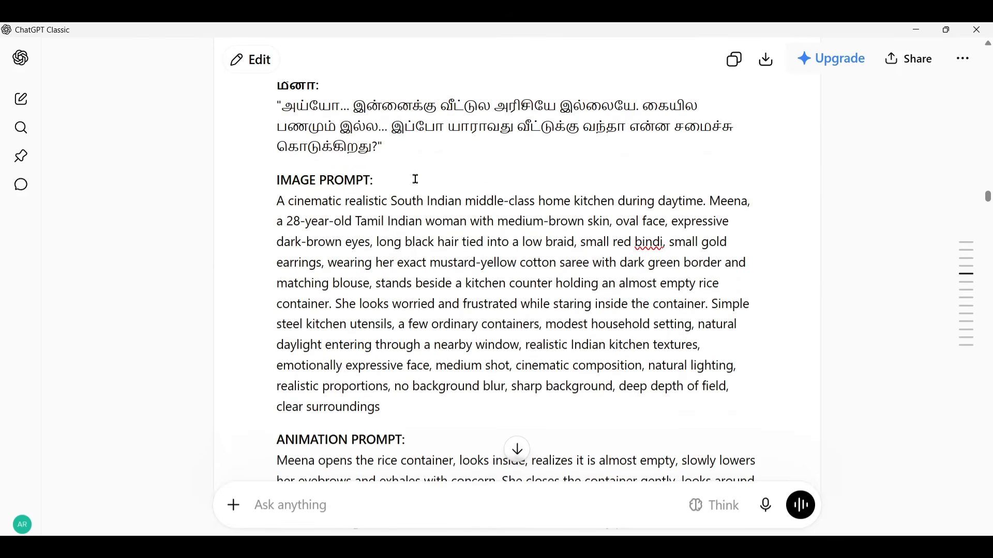
scroll(415, 189, down, 3)
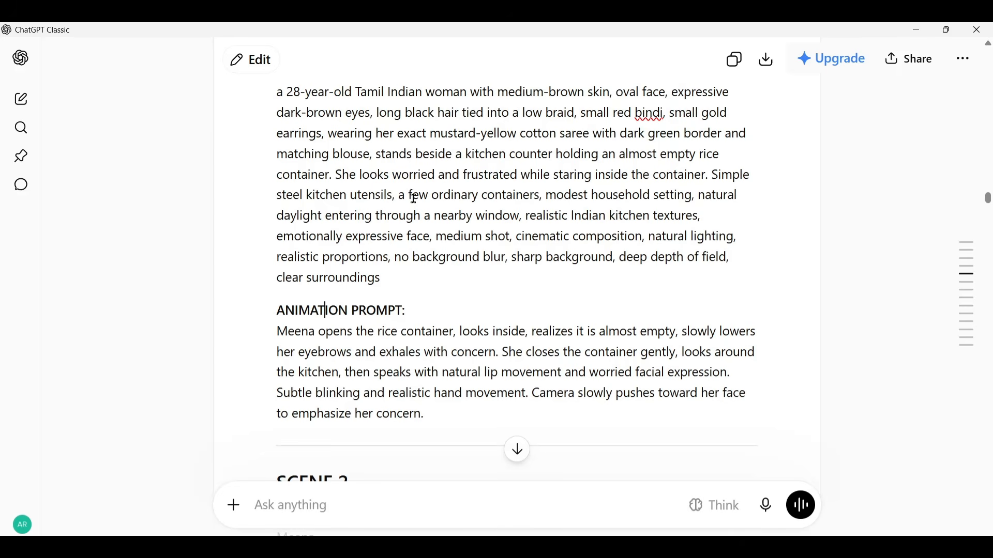
scroll(413, 198, down, 2)
scroll(414, 198, down, 20)
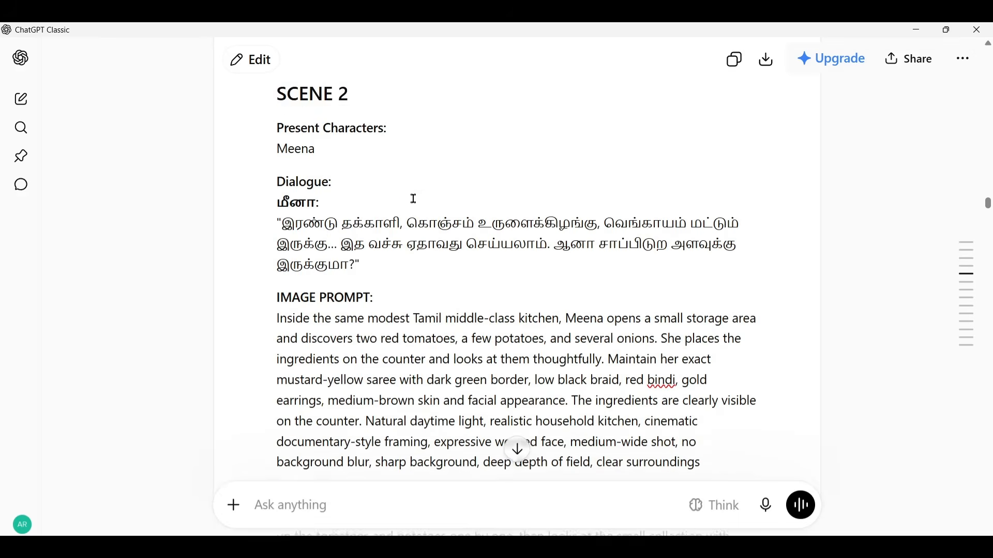
scroll(414, 199, down, 15)
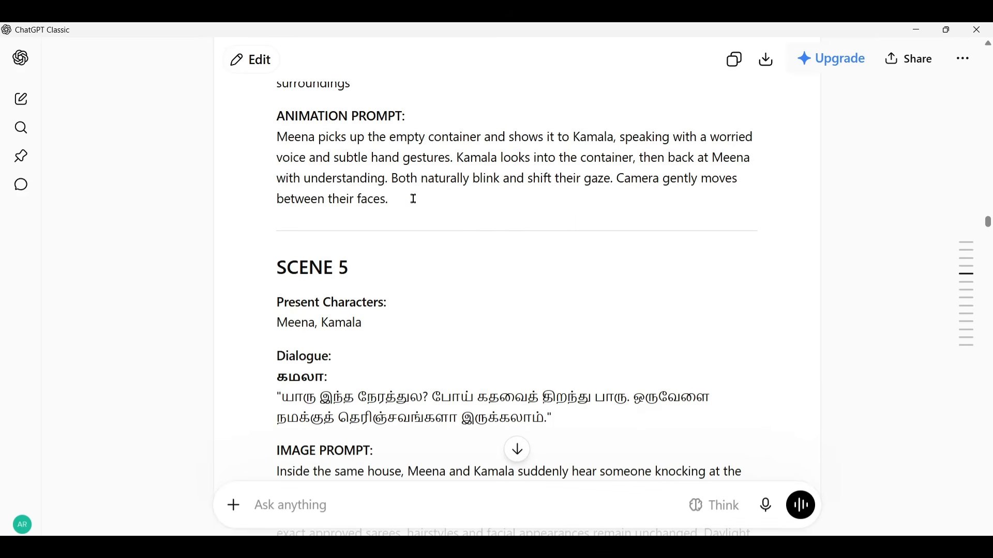
scroll(413, 199, down, 15)
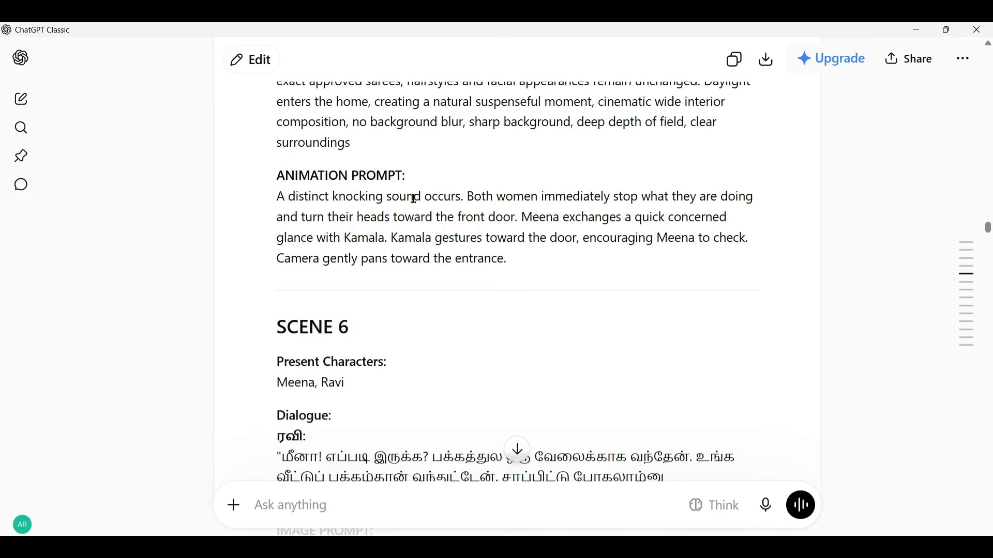
scroll(482, 448, down, 2)
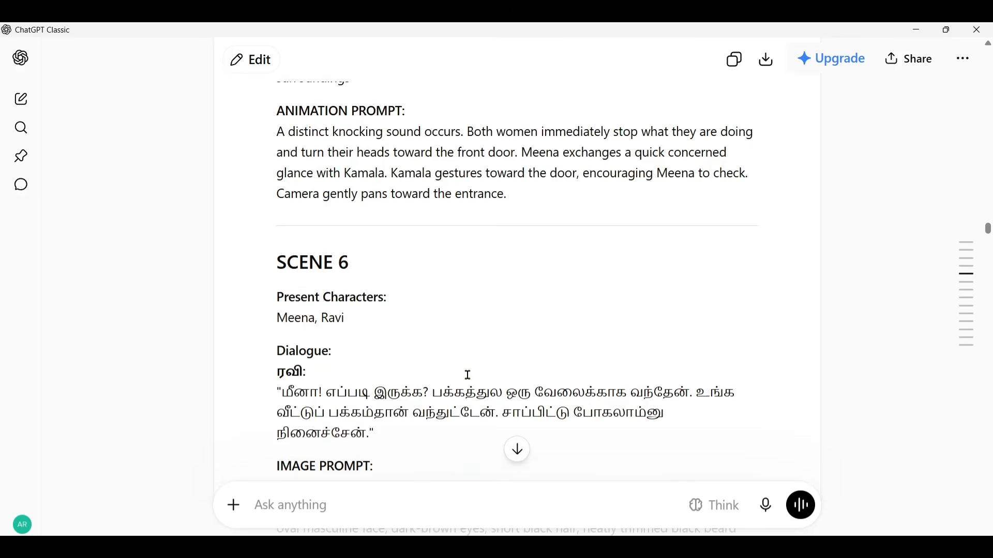
Switch to Google Flow, create a new project and select Nano Banana 2 as its image generation model
key(alt+Tab)
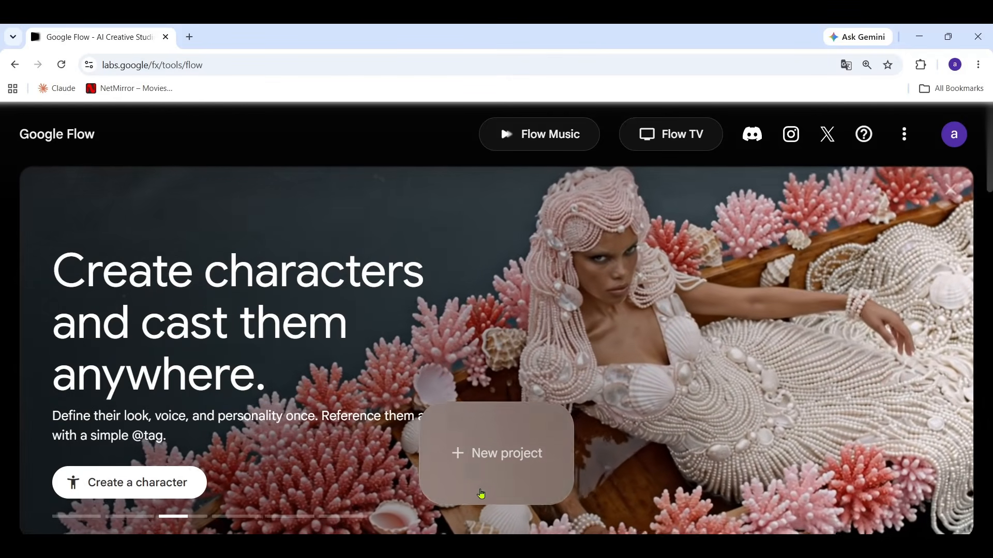
click(482, 445)
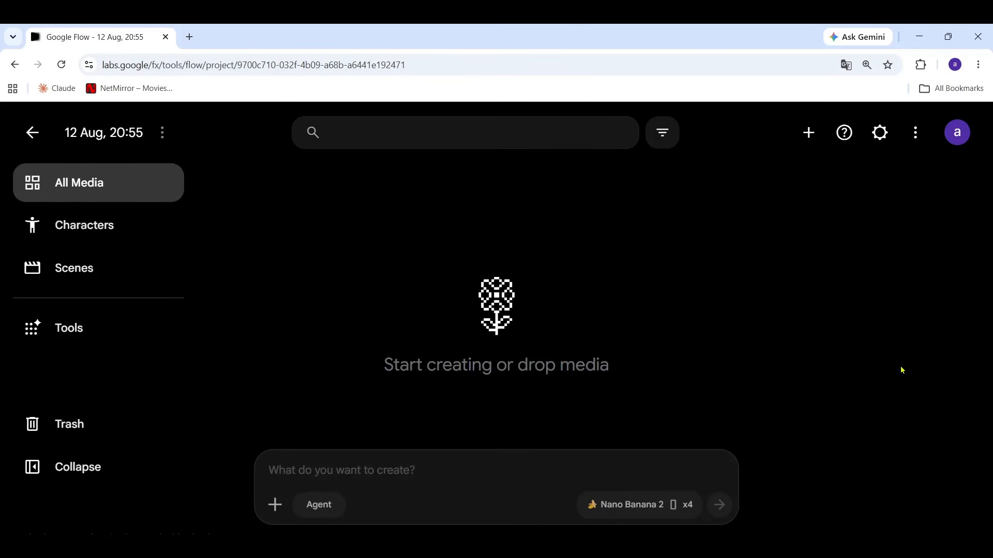
click(627, 505)
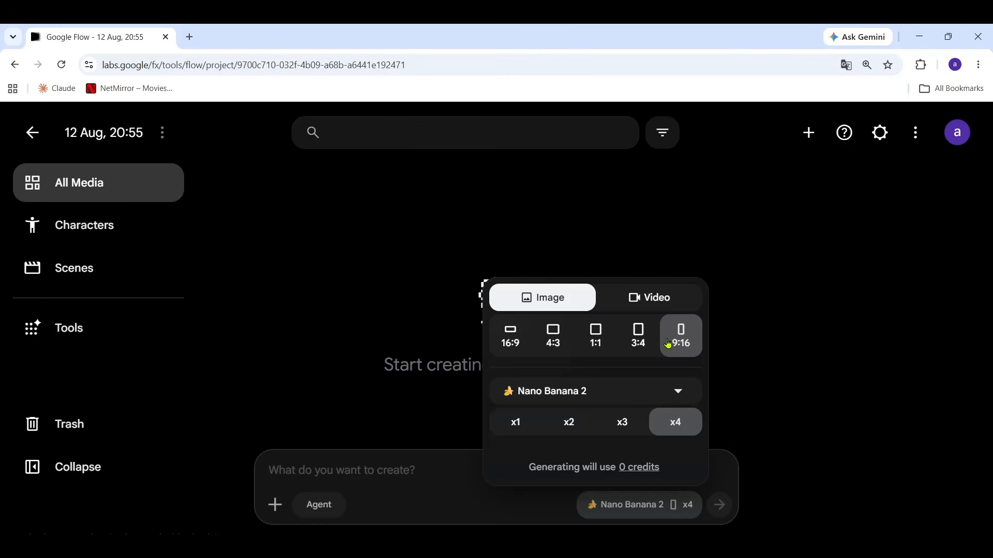
click(650, 393)
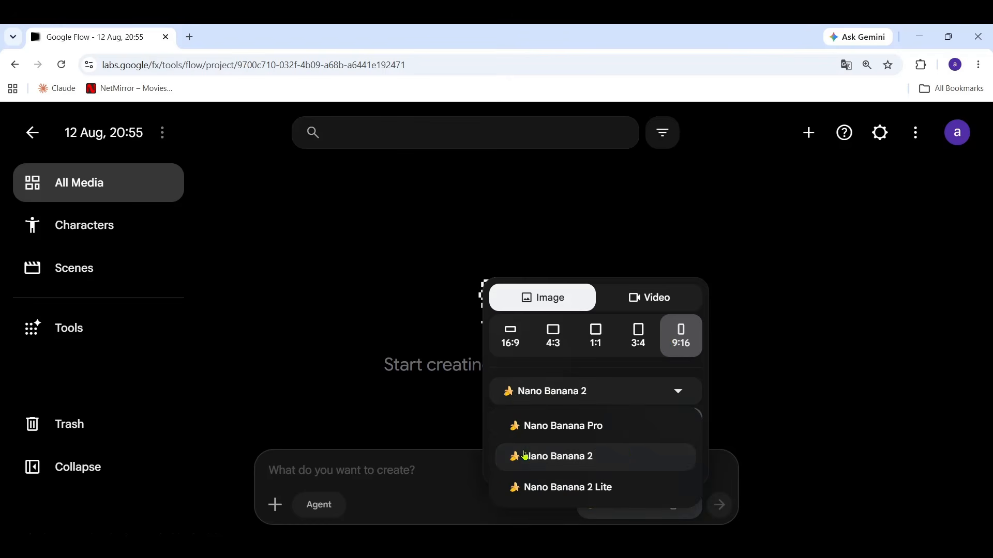
click(618, 455)
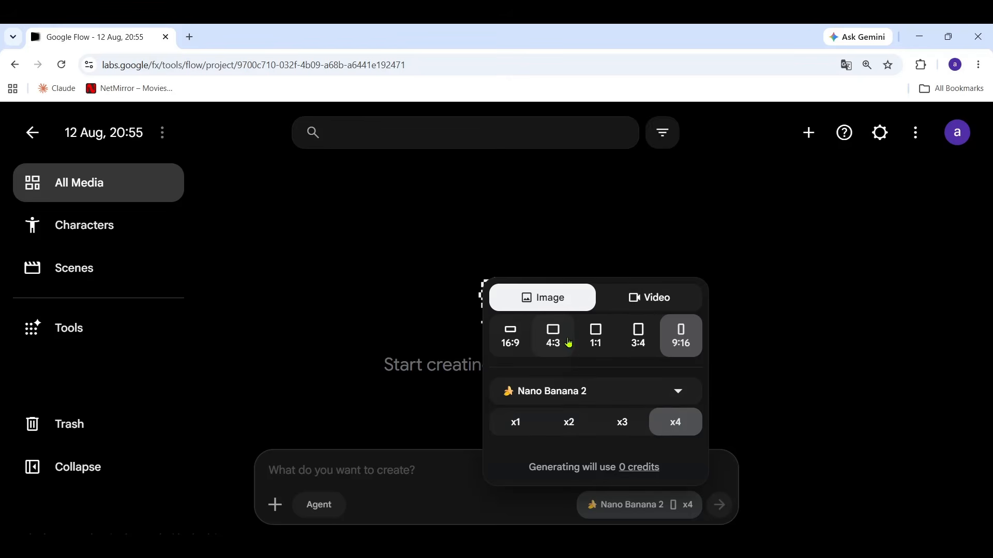
click(341, 470)
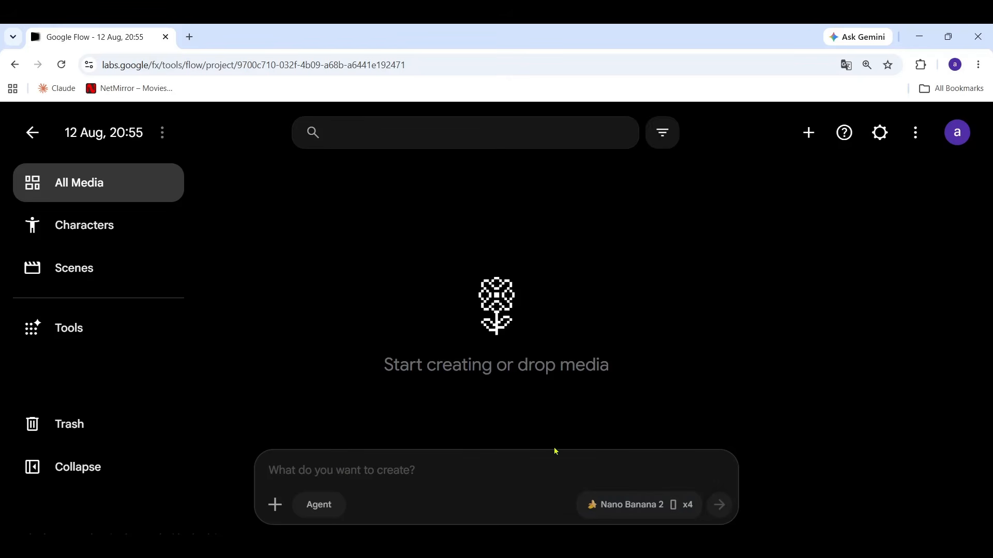
click(590, 506)
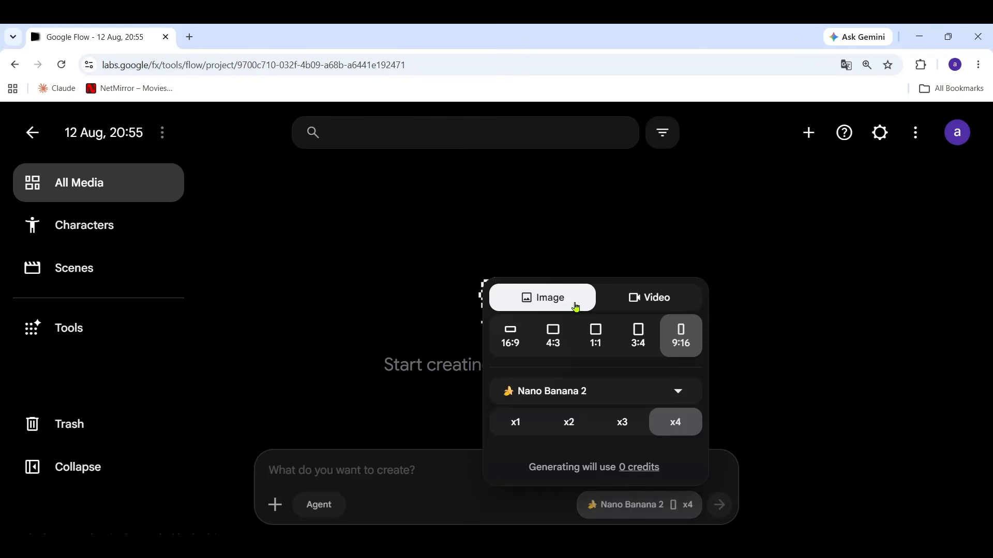
click(332, 471)
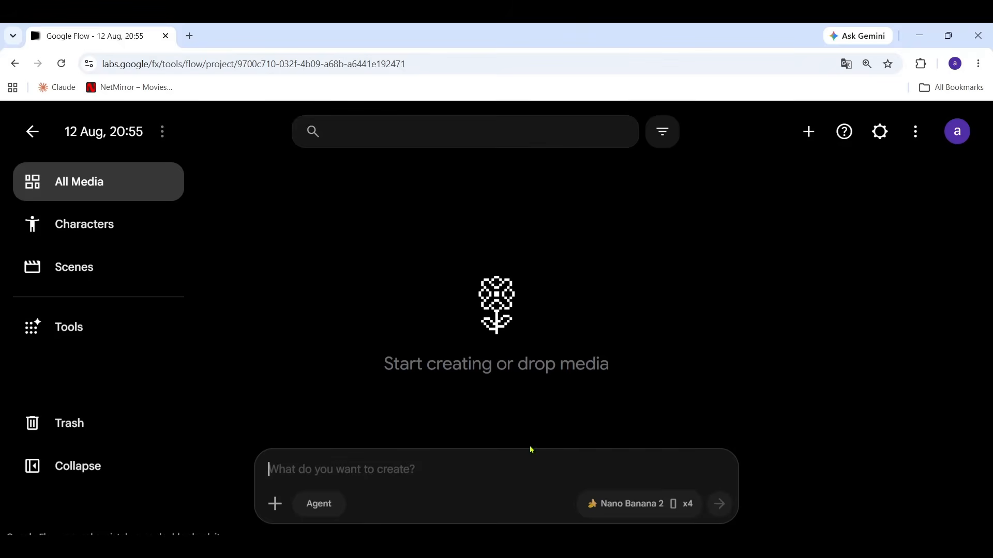
Switch back to the Stage 3 character reference prompts in ChatGPT and briefly highlight the three main characters' names
click(610, 496)
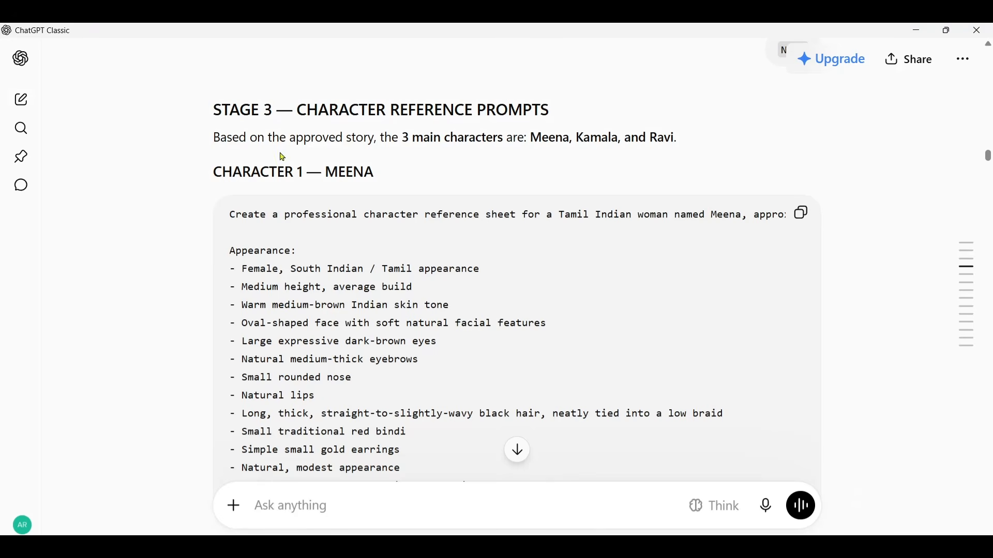
drag(212, 110, 691, 146)
click(554, 179)
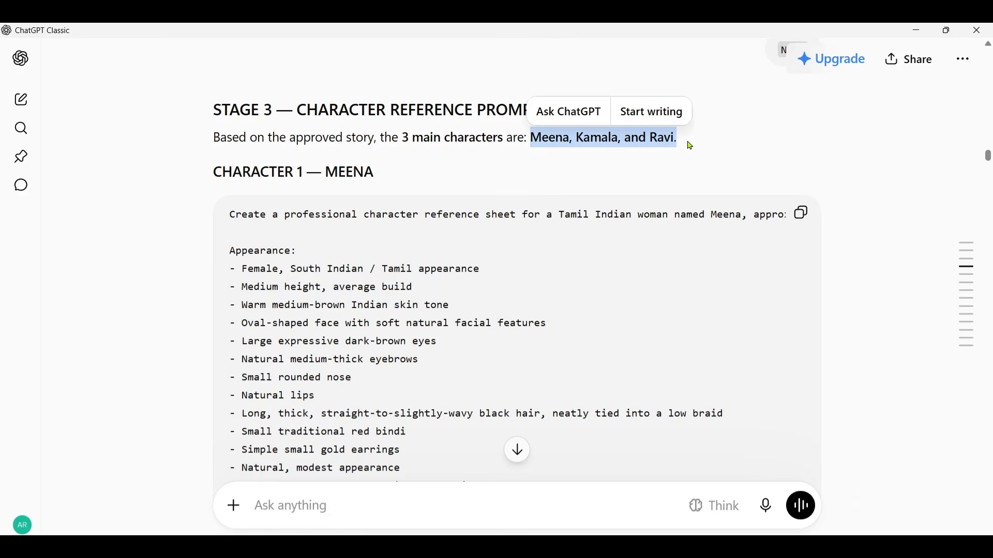
click(620, 218)
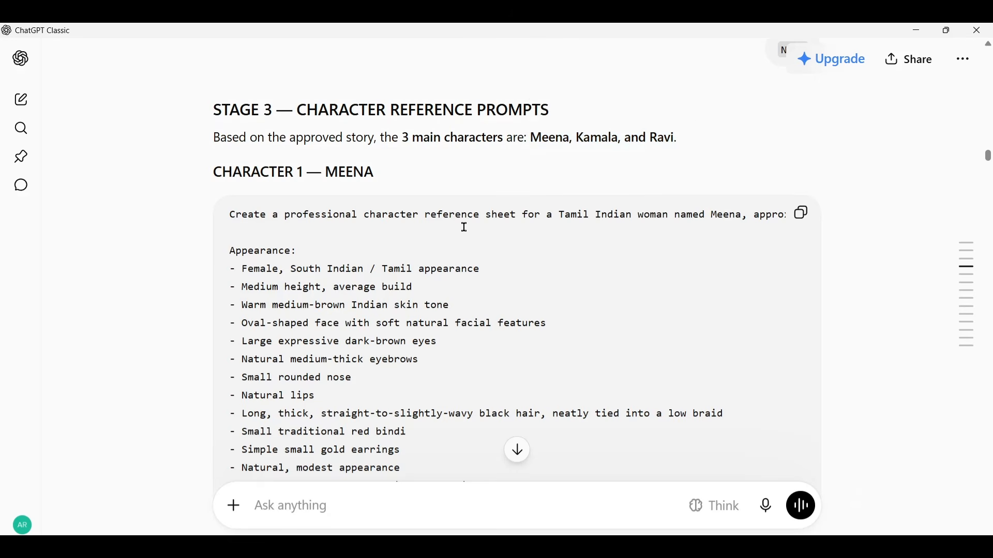
Copy the Character 1 reference prompt from ChatGPT and generate its character sheet images in the Google Flow project
click(806, 212)
key(alt+Tab)
key(ctrl+v)
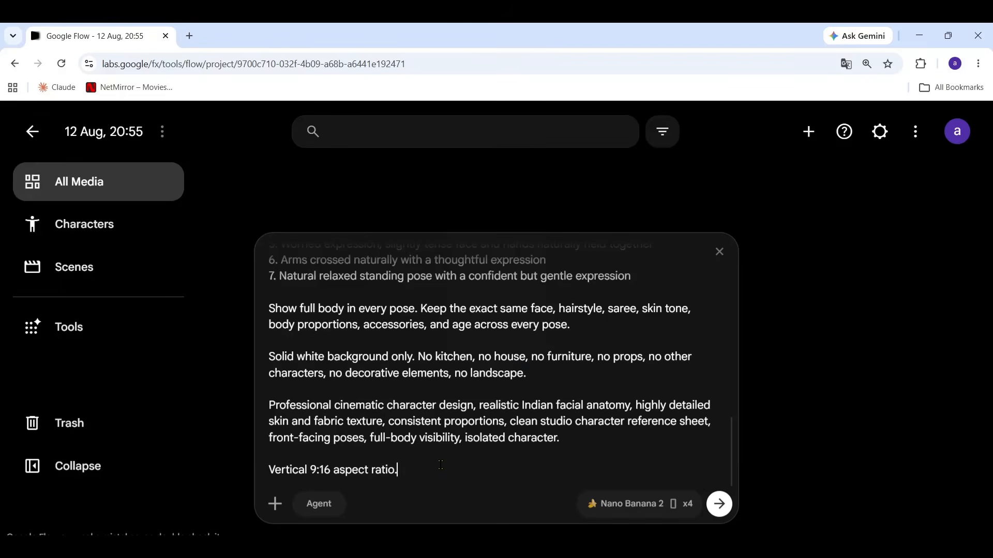
click(719, 504)
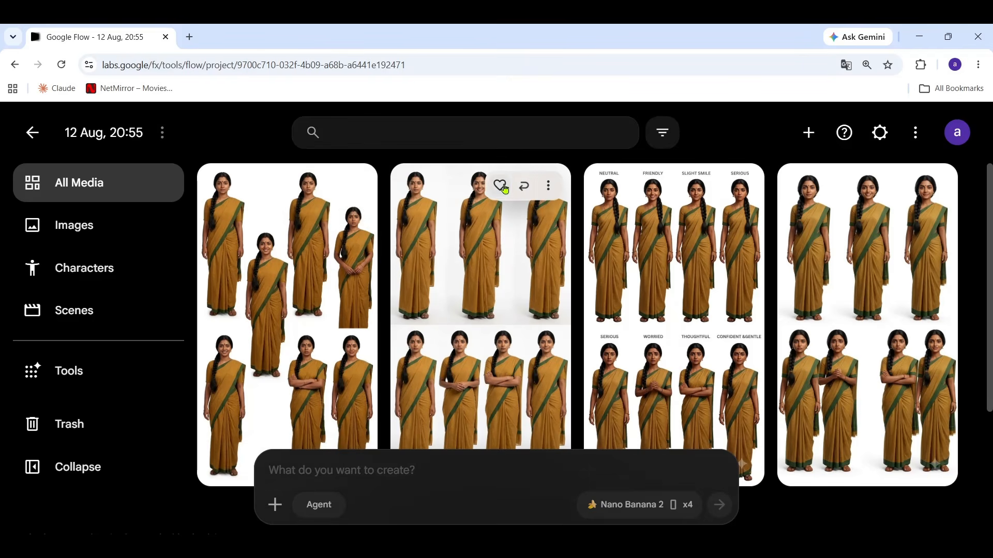
Mark the second generated Character 1 sheet as a favorite and move the first sheet to the trash
click(502, 187)
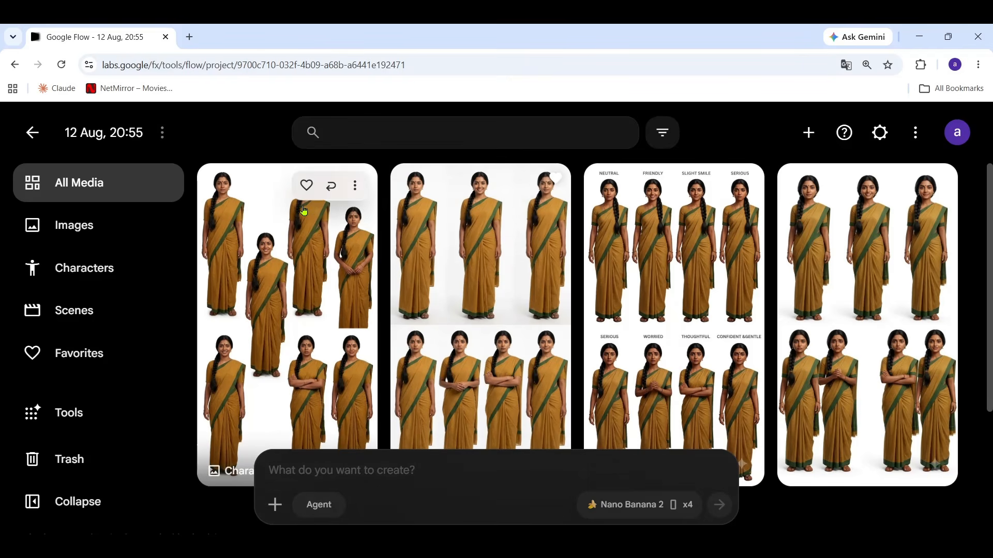
right_click(282, 210)
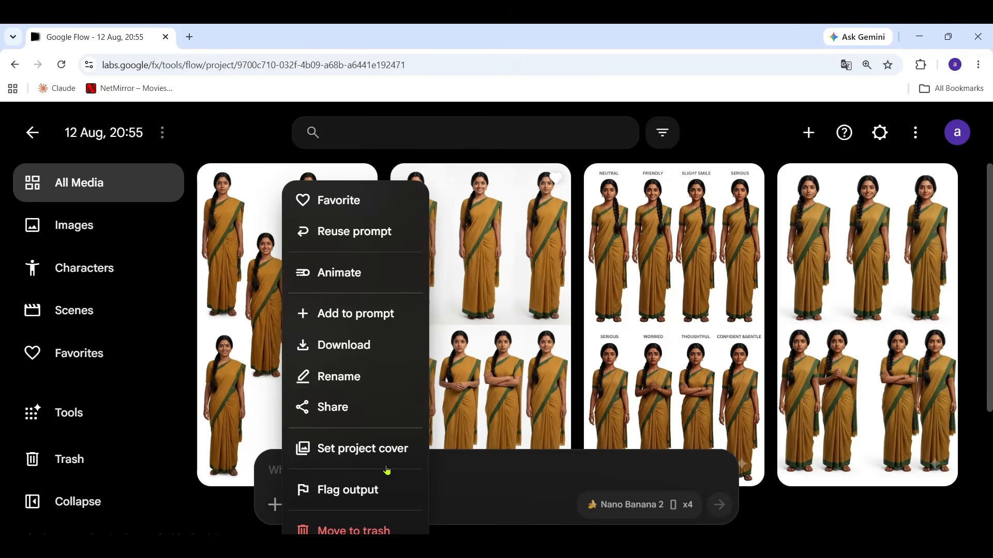
click(361, 530)
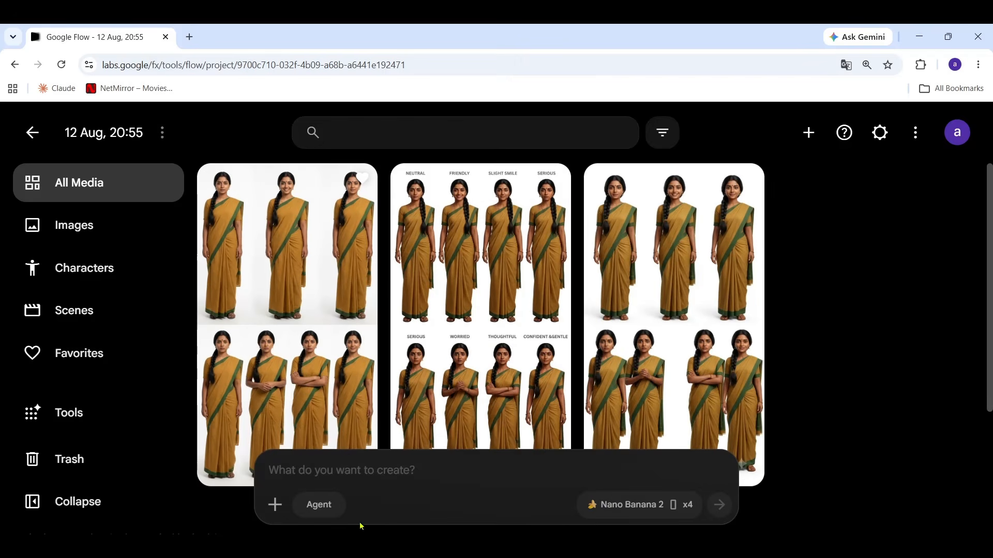
Move the two remaining non-favorite Character 1 sheets to the trash, keeping only the favorite
right_click(462, 270)
click(526, 529)
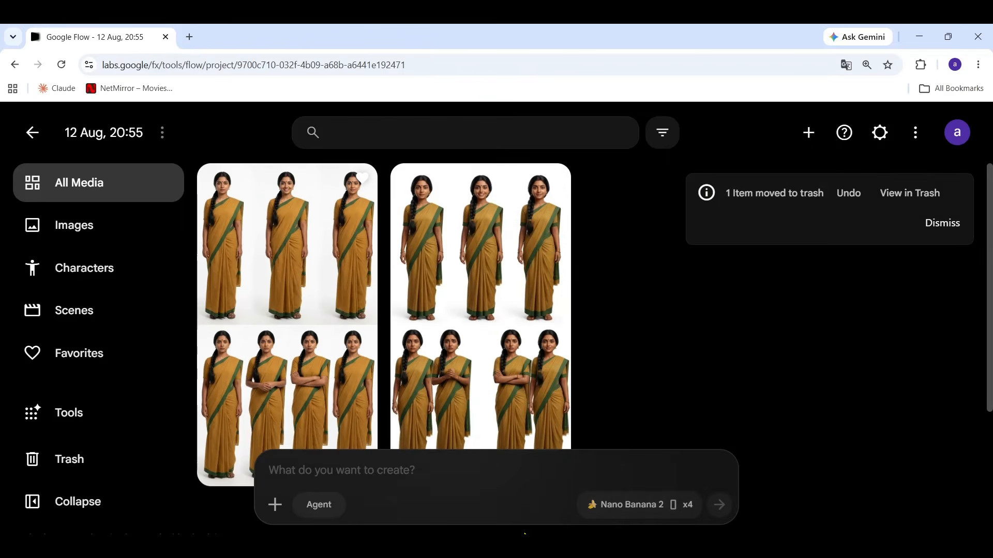
right_click(492, 311)
click(542, 530)
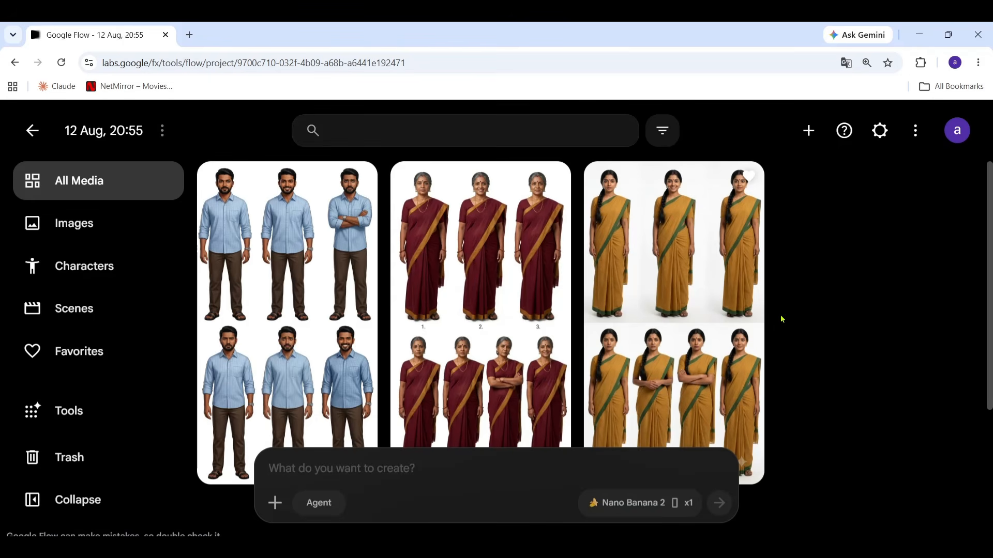
Switch the project's generation settings from image to video and choose Omni Flash as the video model
mouse_move(674, 306)
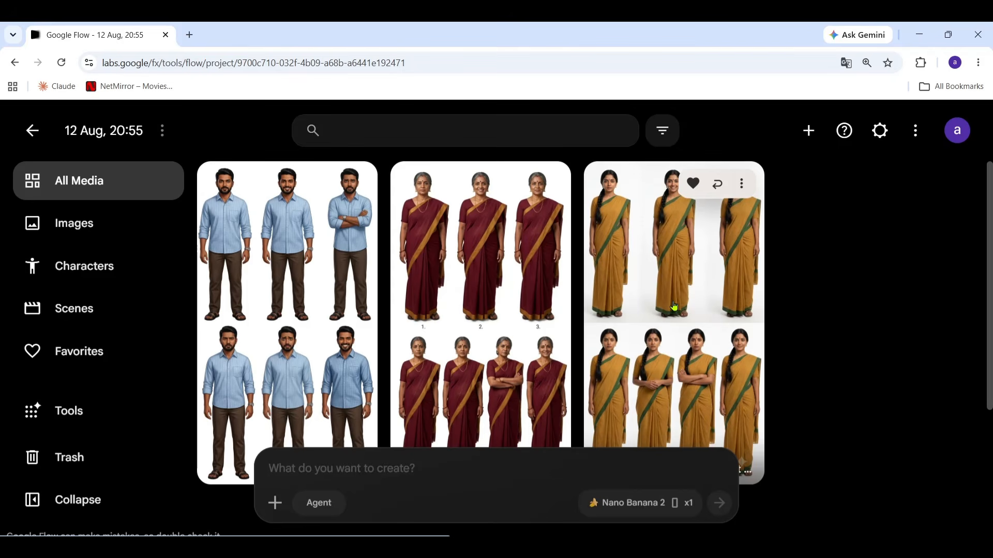
mouse_move(314, 277)
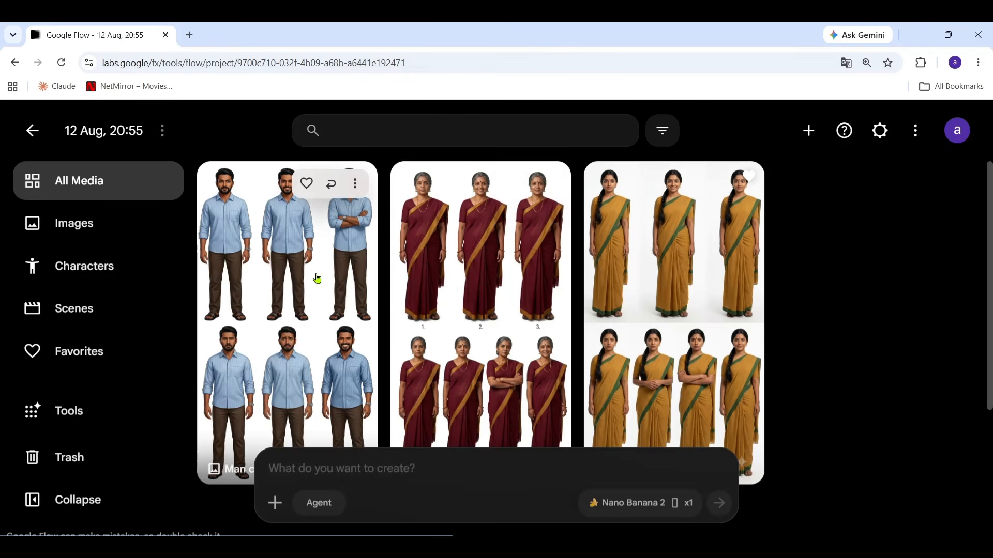
click(633, 504)
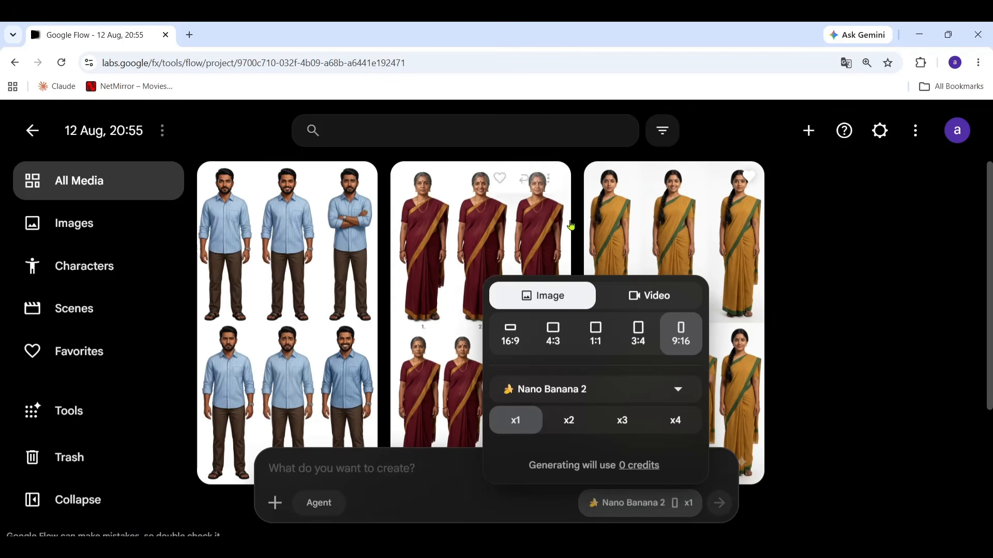
click(652, 295)
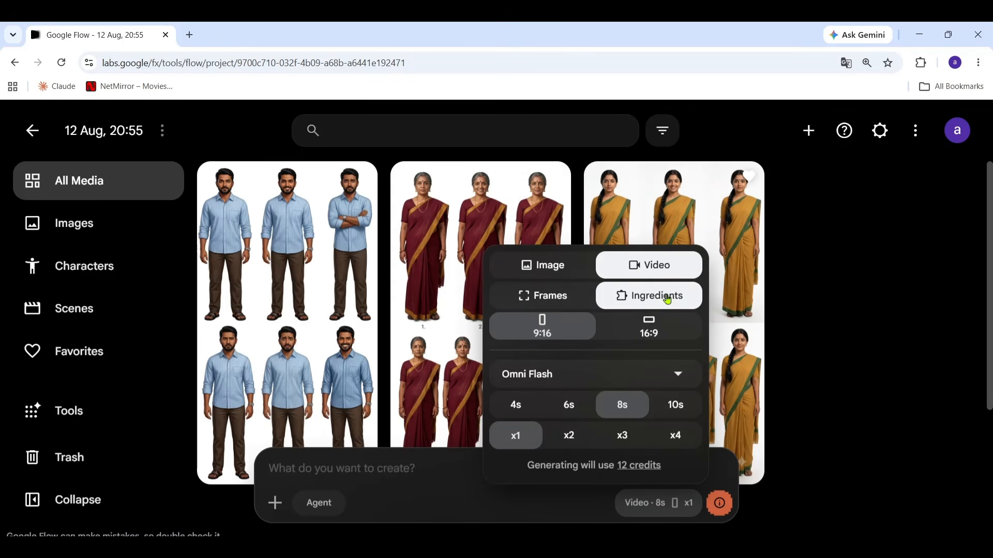
click(558, 381)
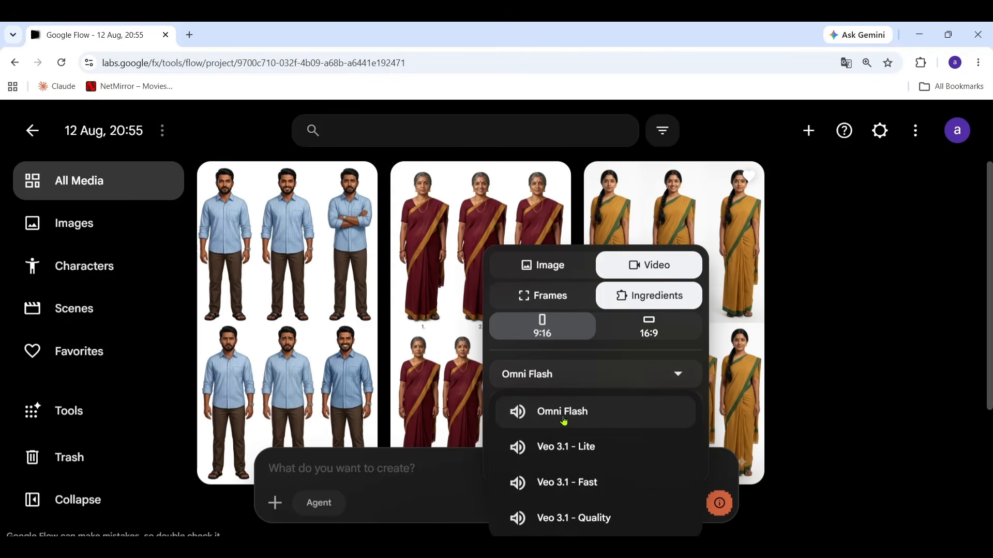
click(564, 420)
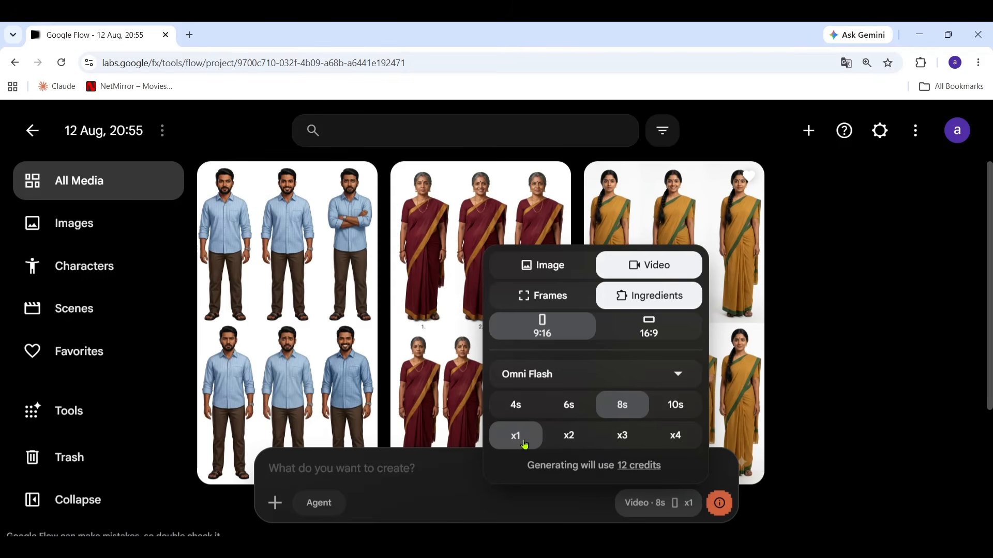
click(339, 468)
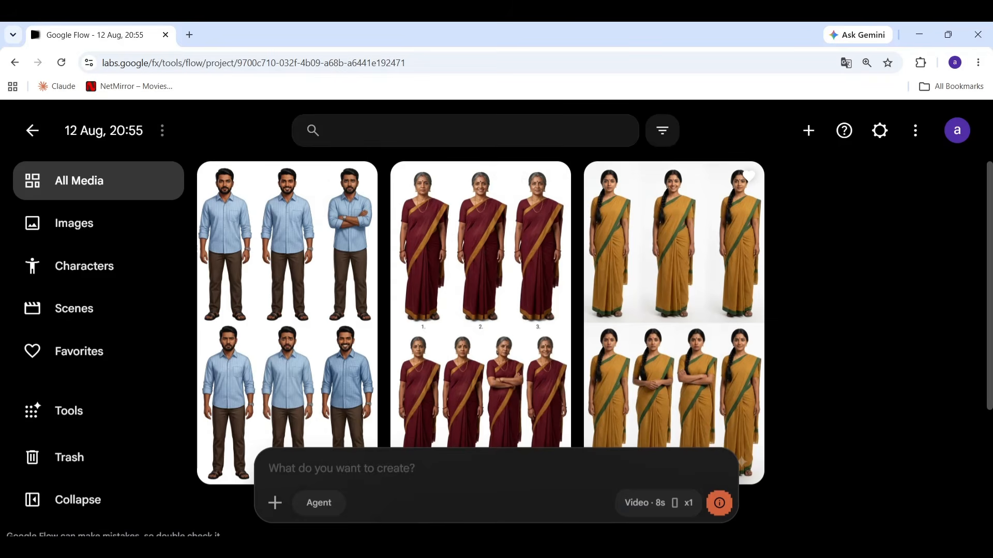
Switch to the Stage 4 video prompts in ChatGPT and copy the Scene 1 text from Present Characters through the animation prompt
key(alt+Tab)
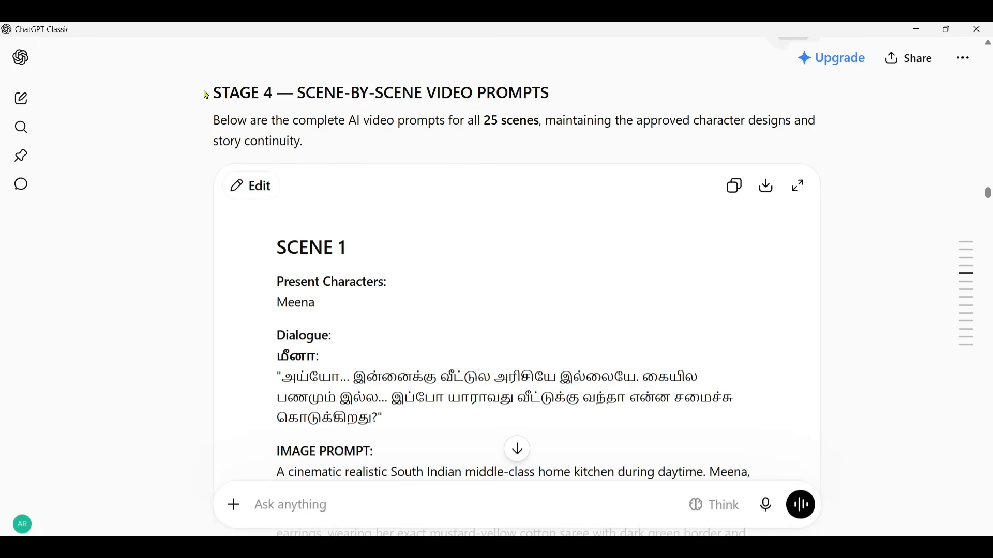
drag(210, 94, 563, 98)
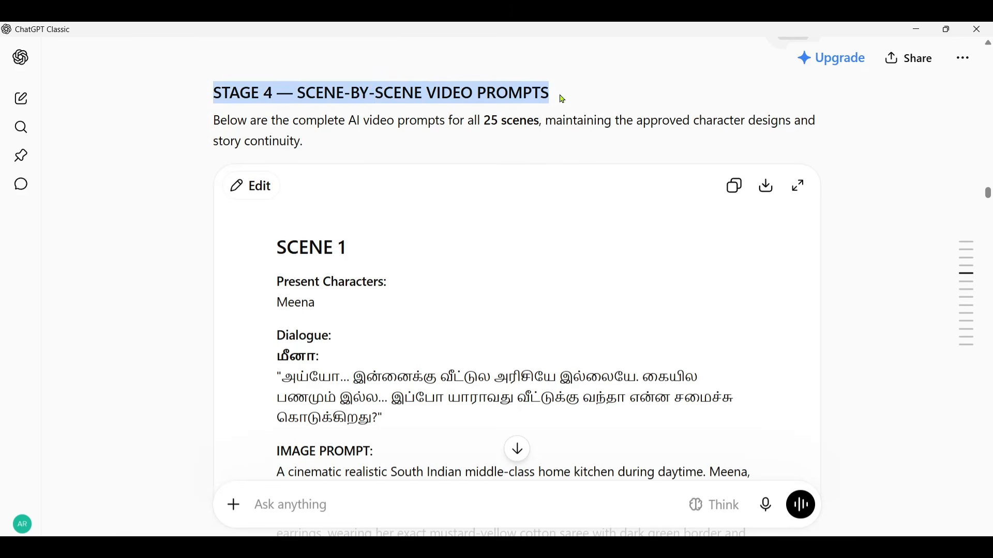
click(505, 222)
scroll(248, 200, down, 2)
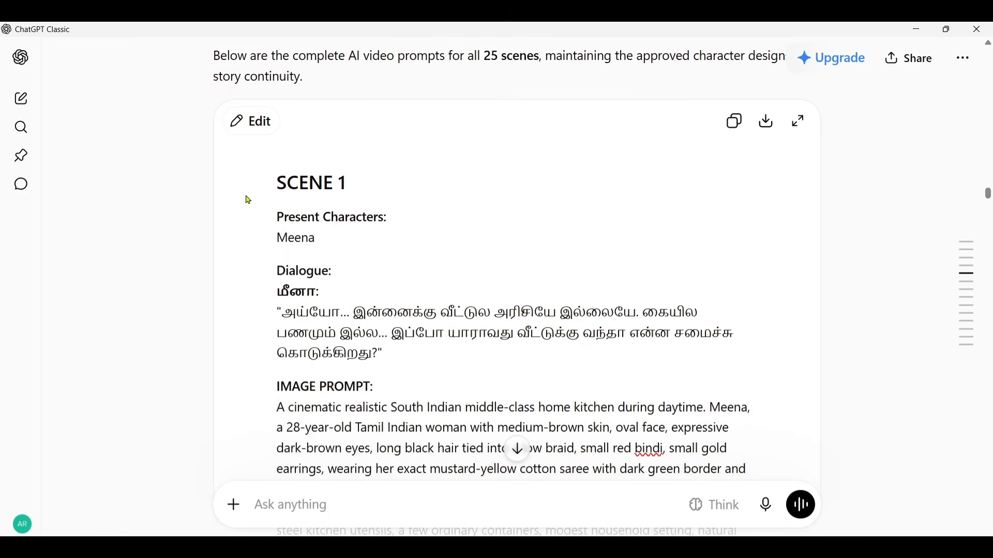
scroll(395, 261, down, 12)
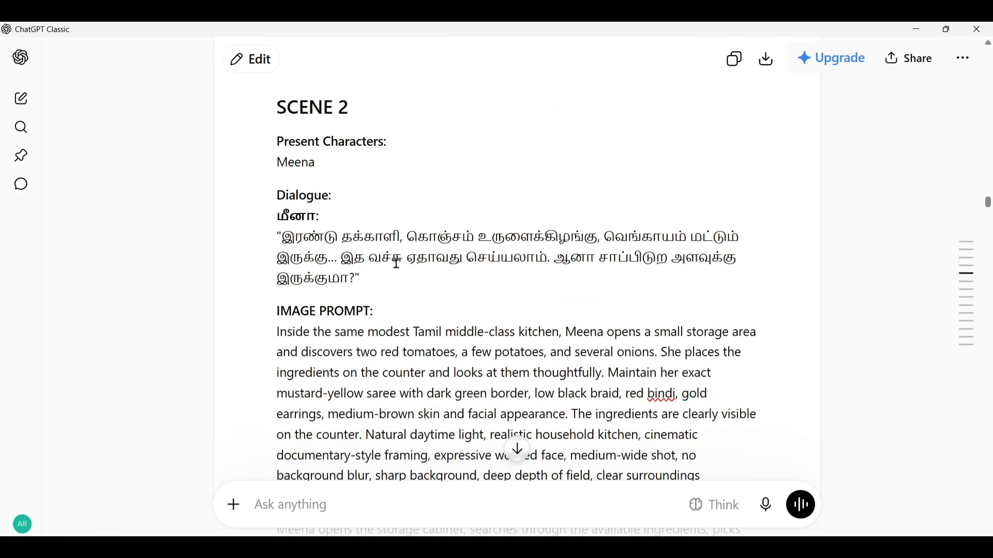
scroll(396, 264, up, 12)
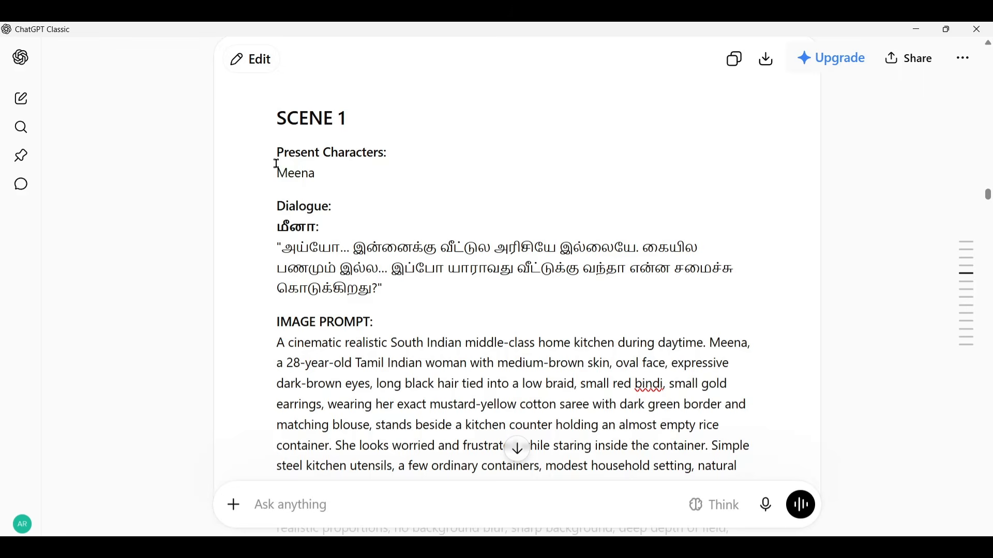
drag(277, 153, 473, 424)
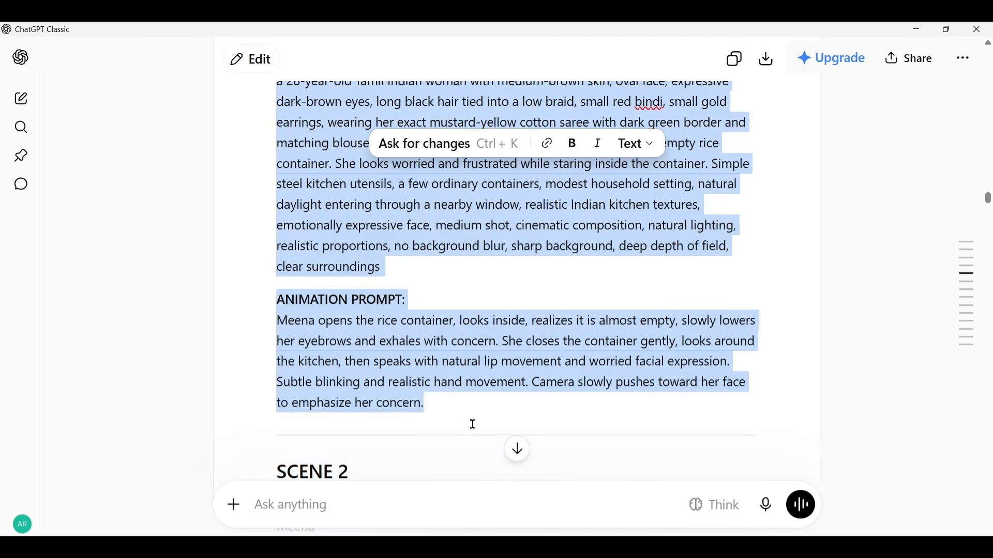
scroll(473, 424, up, 5)
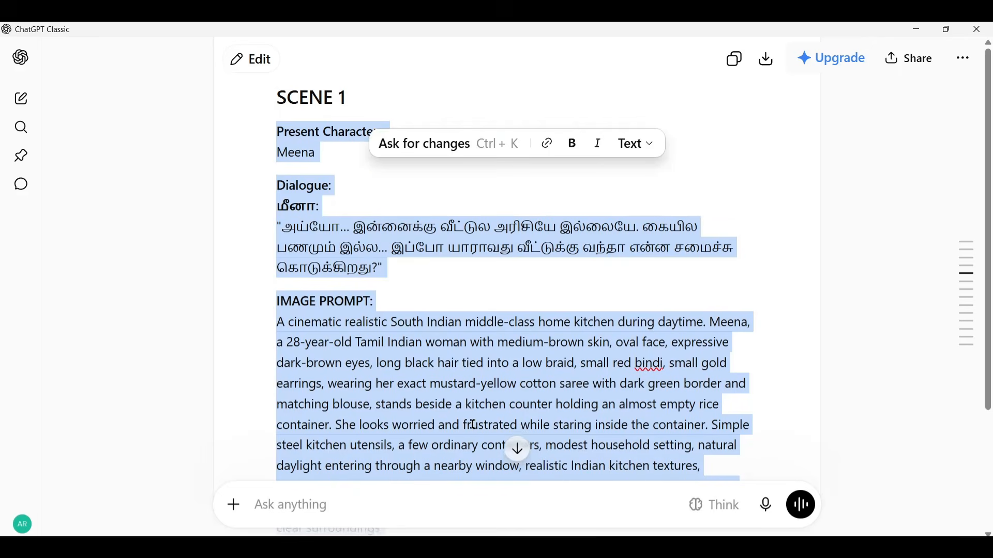
scroll(473, 424, up, 2)
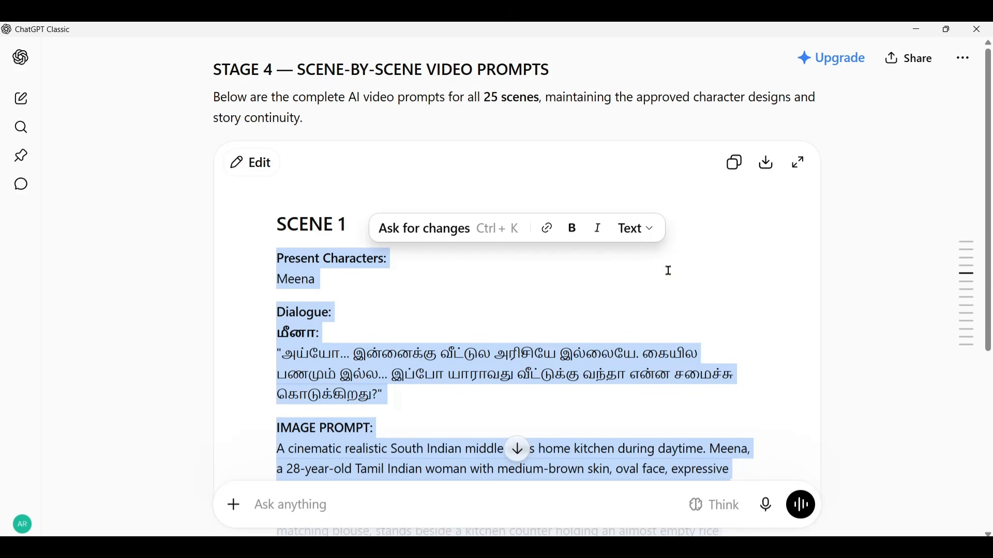
Switch to Google Flow, attach the mustard-saree woman's reference image, paste the Scene 1 prompt and check the video generation settings
key(alt+Tab)
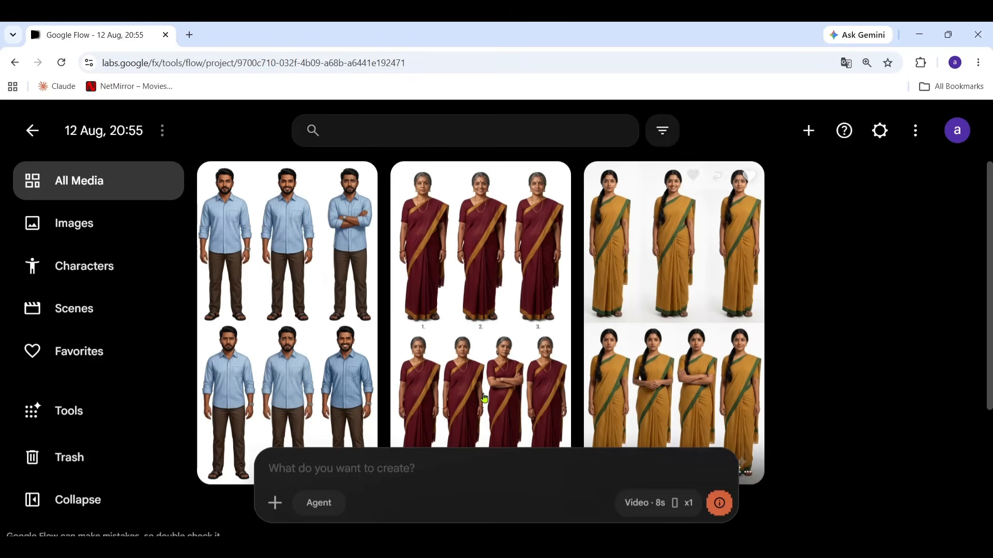
click(278, 511)
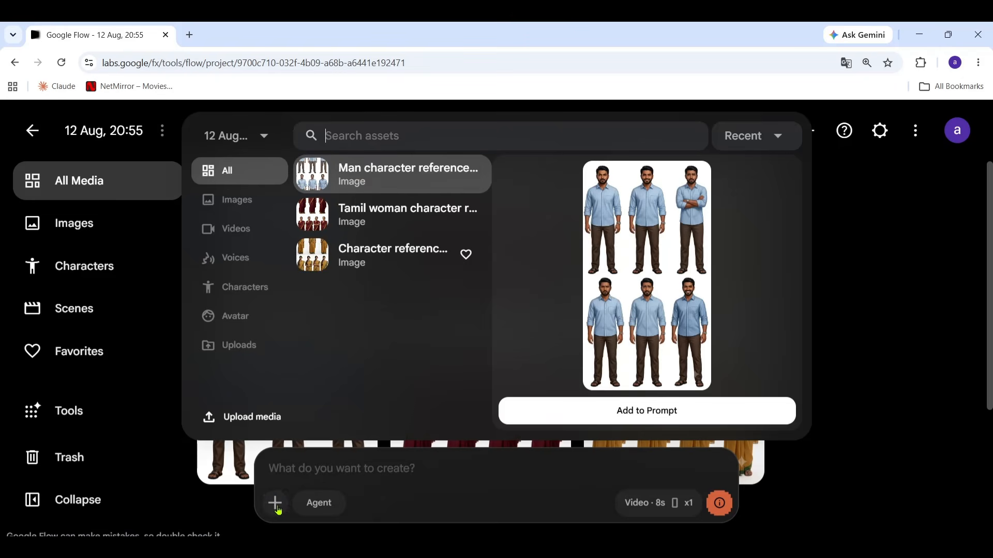
click(311, 265)
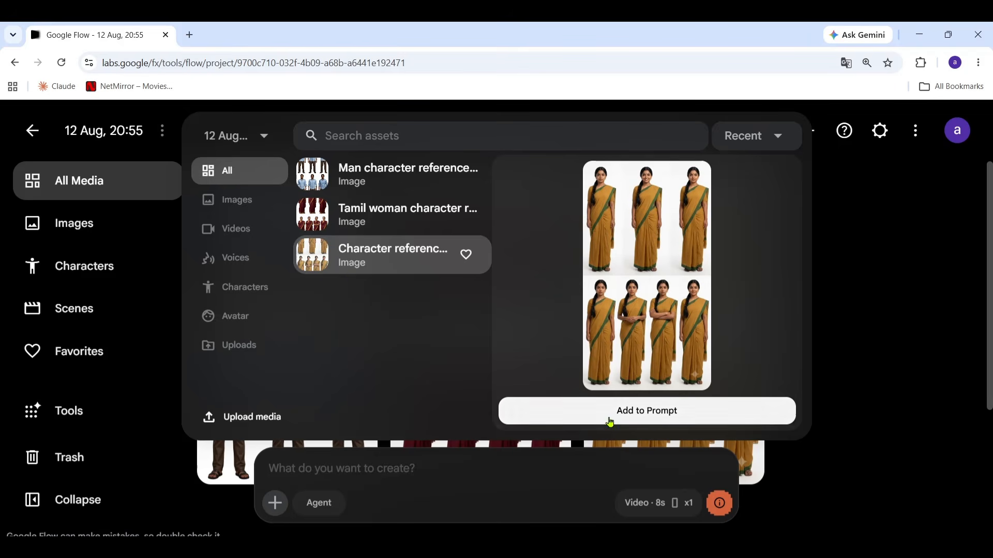
click(627, 413)
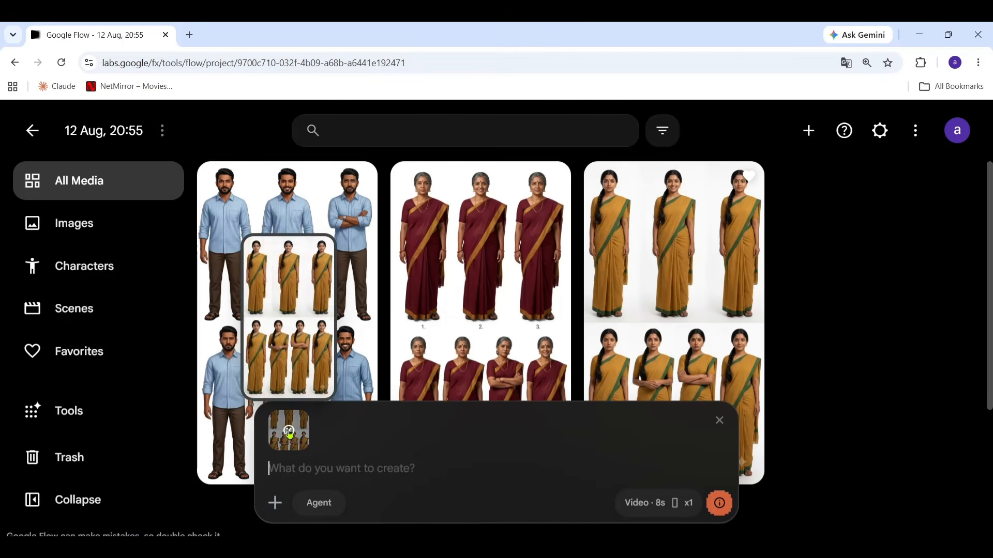
key(ctrl+v)
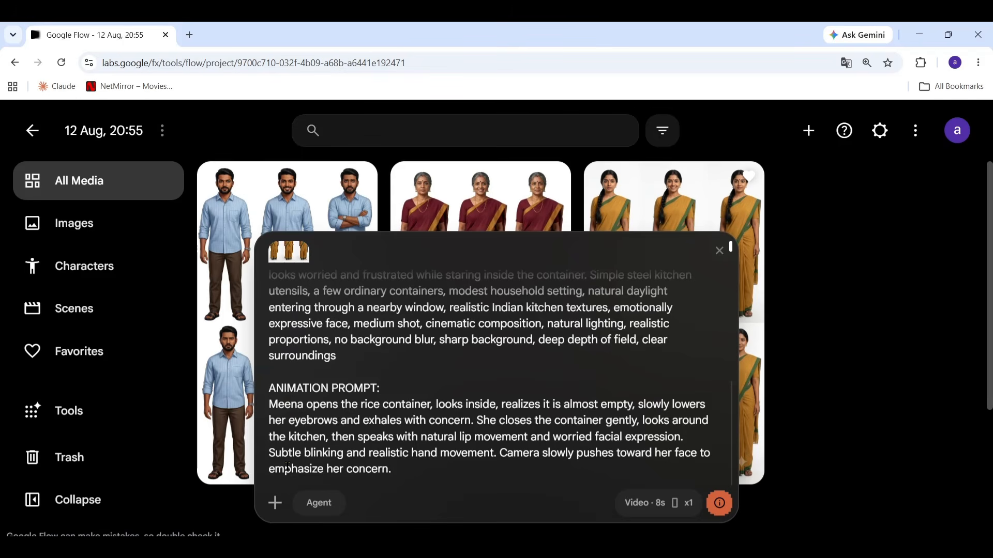
click(618, 502)
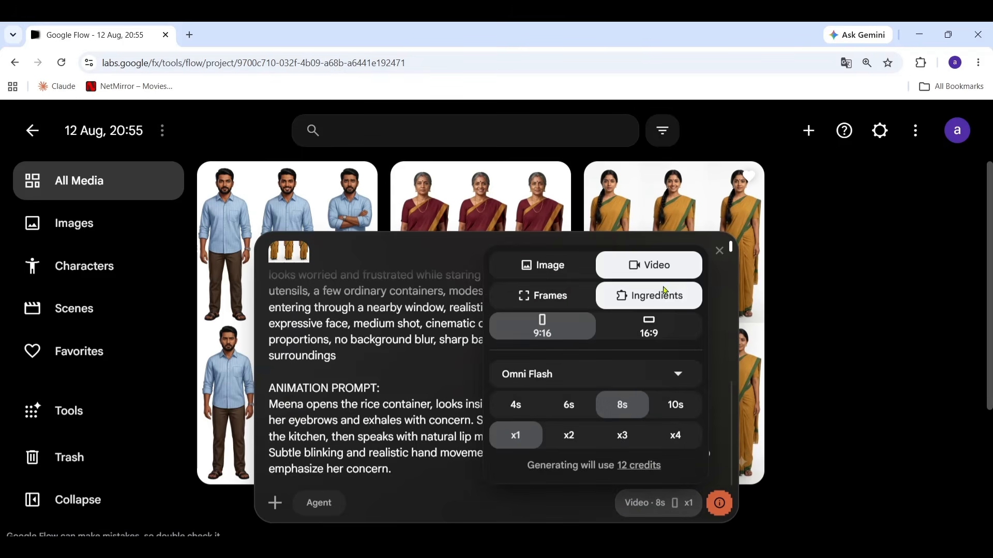
click(615, 507)
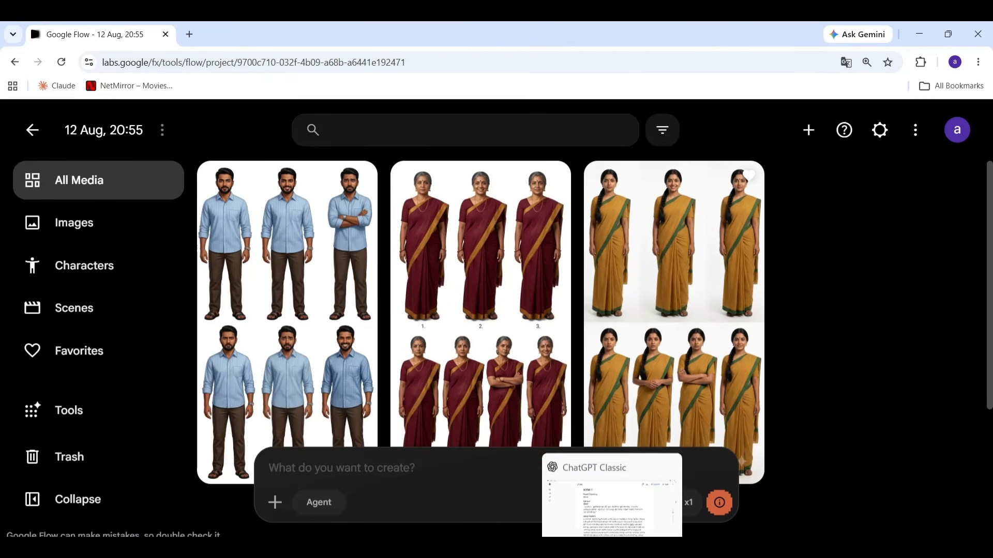
Switch back to ChatGPT and copy the Scene 3 text from Present Characters through the end of its animation prompt
click(612, 547)
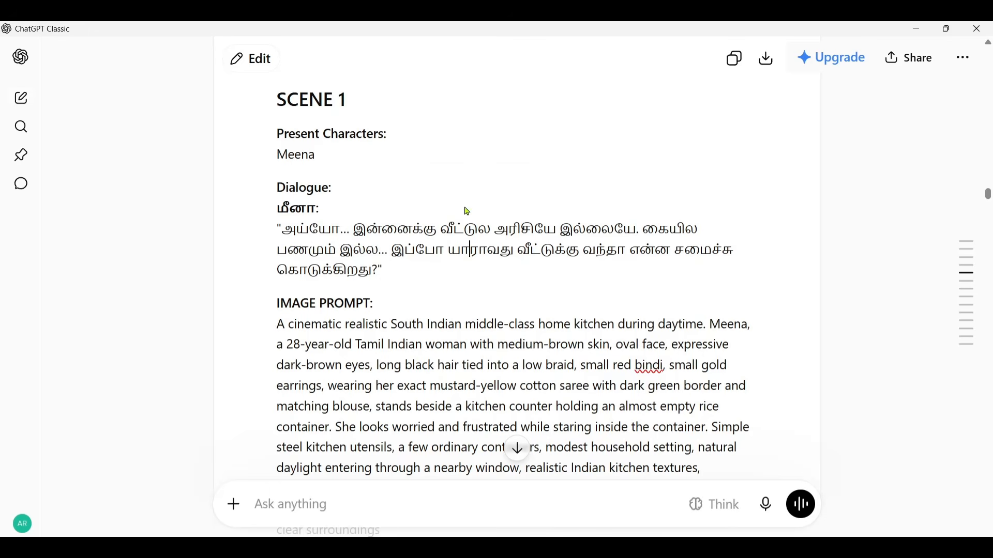
scroll(465, 207, down, 5)
scroll(464, 206, down, 3)
scroll(465, 206, down, 3)
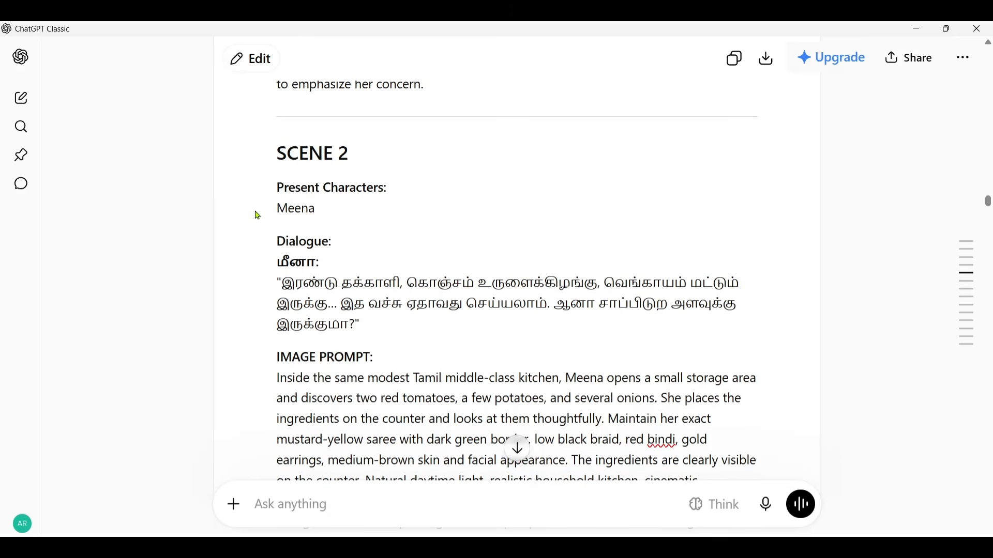
scroll(441, 257, down, 14)
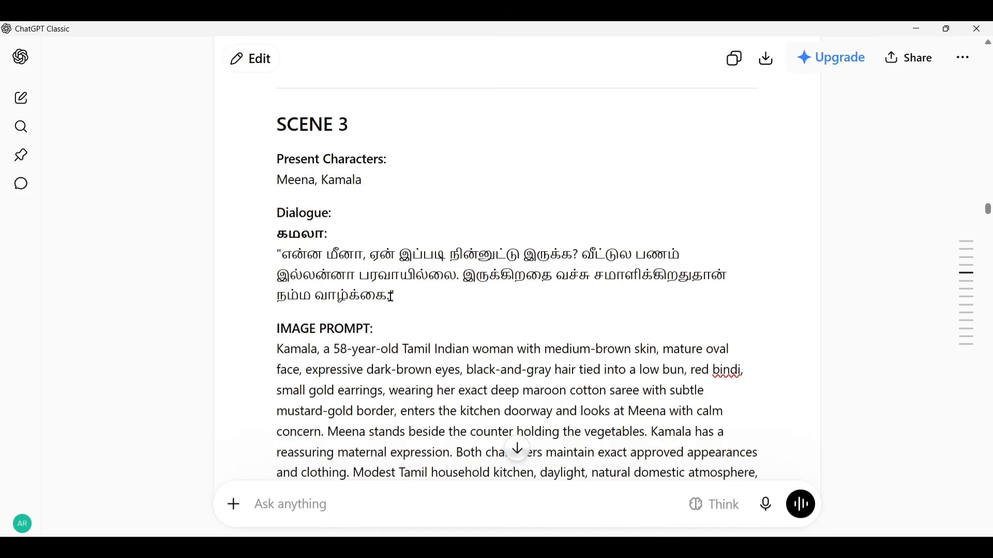
drag(403, 297, 244, 262)
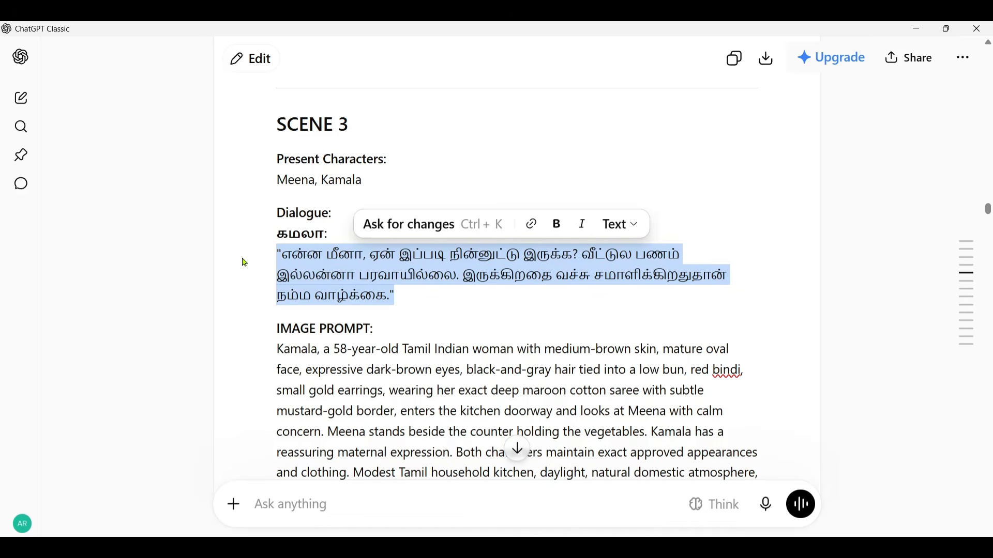
click(277, 160)
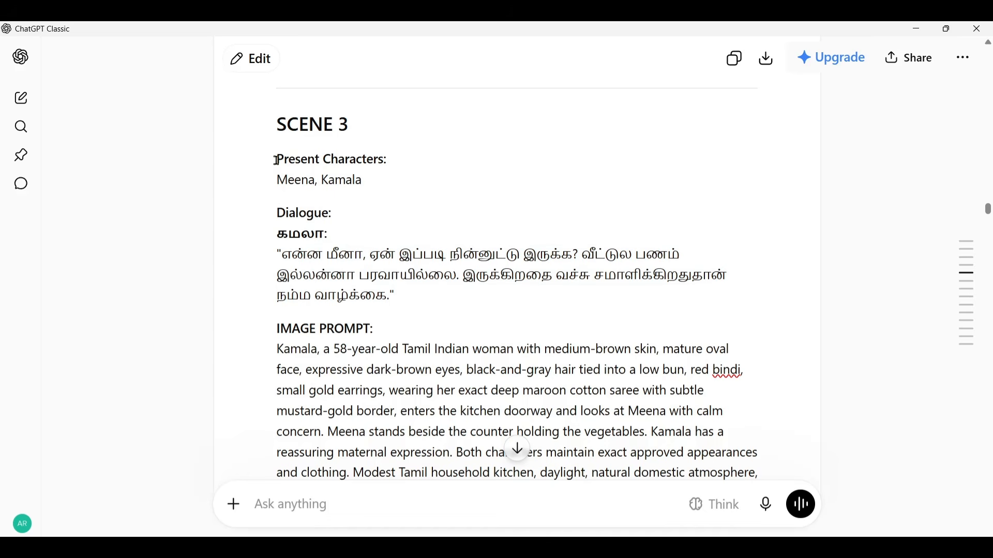
drag(278, 161, 671, 314)
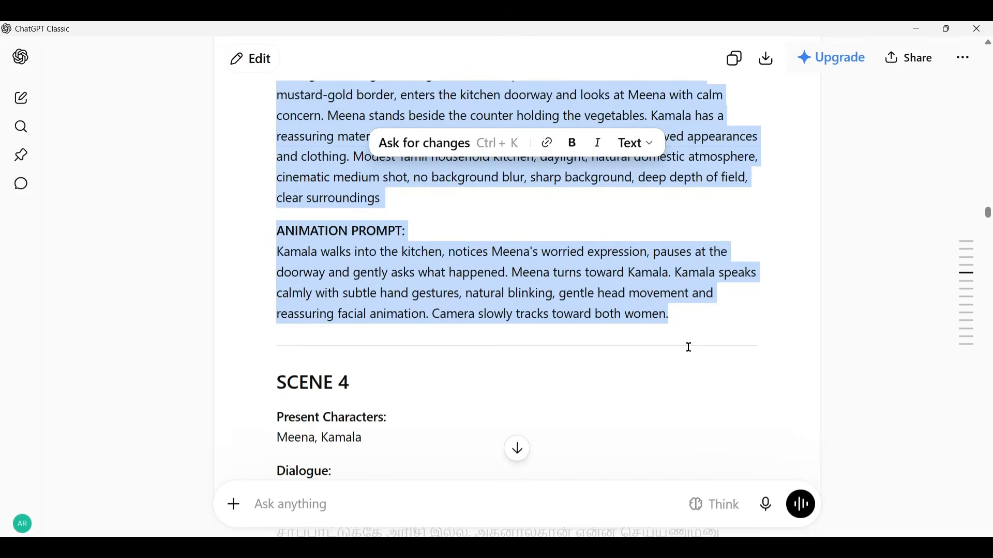
Switch to Google Flow and attach the reference images of the mustard-saree woman and the maroon-saree woman to the prompt
key(alt+Tab)
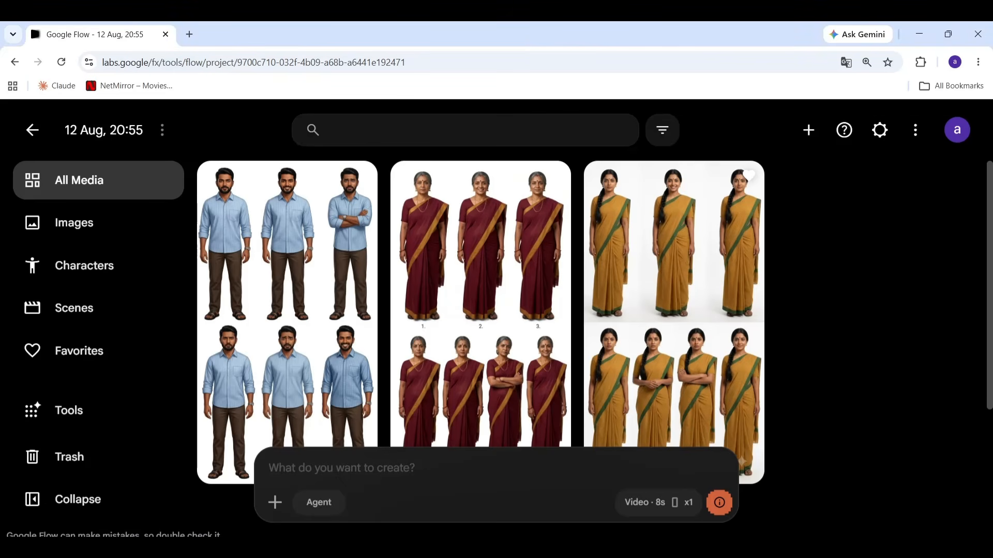
click(276, 503)
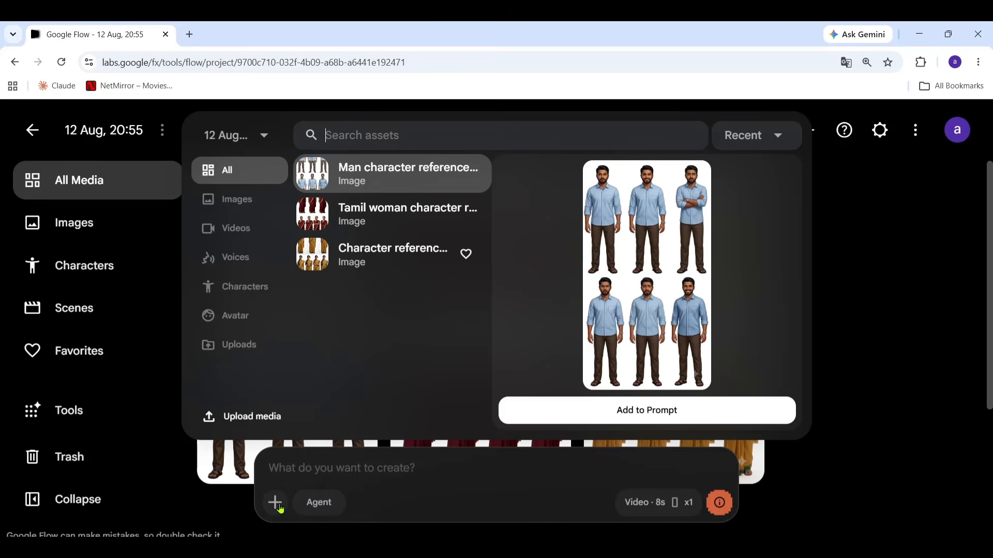
click(316, 259)
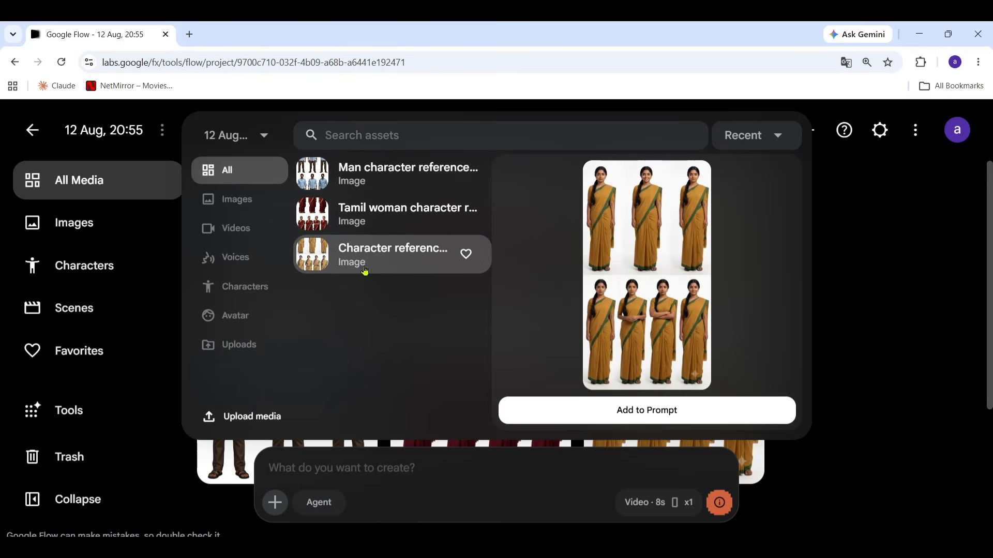
click(533, 421)
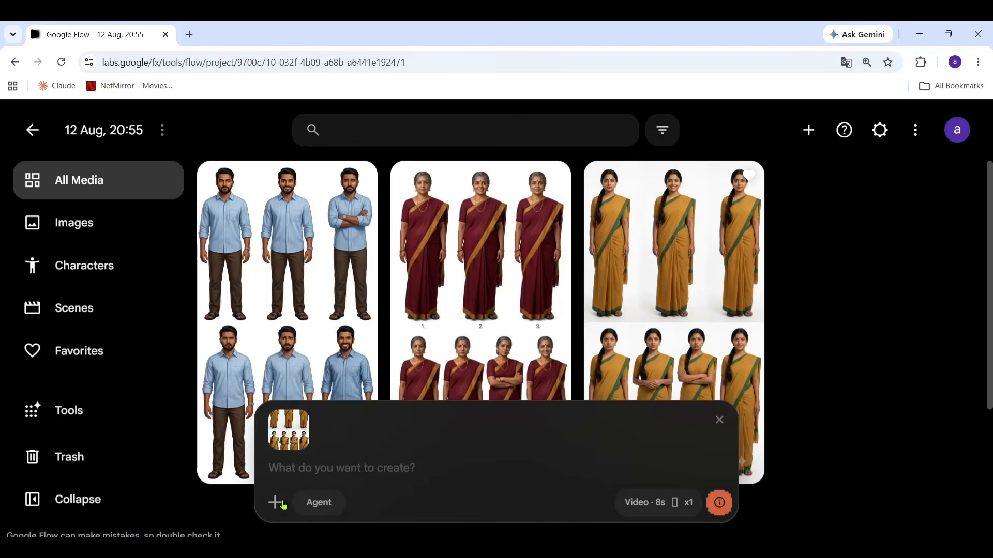
click(283, 506)
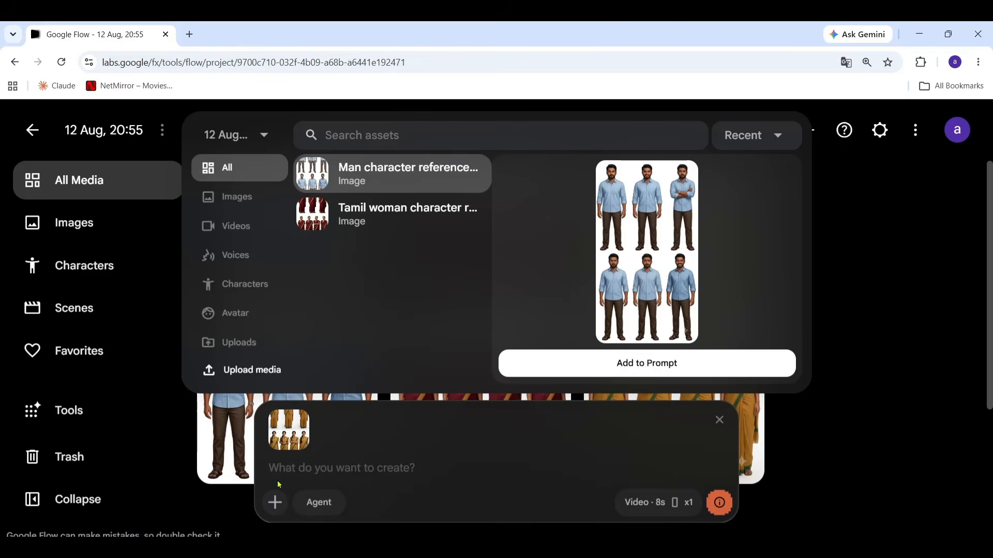
click(309, 220)
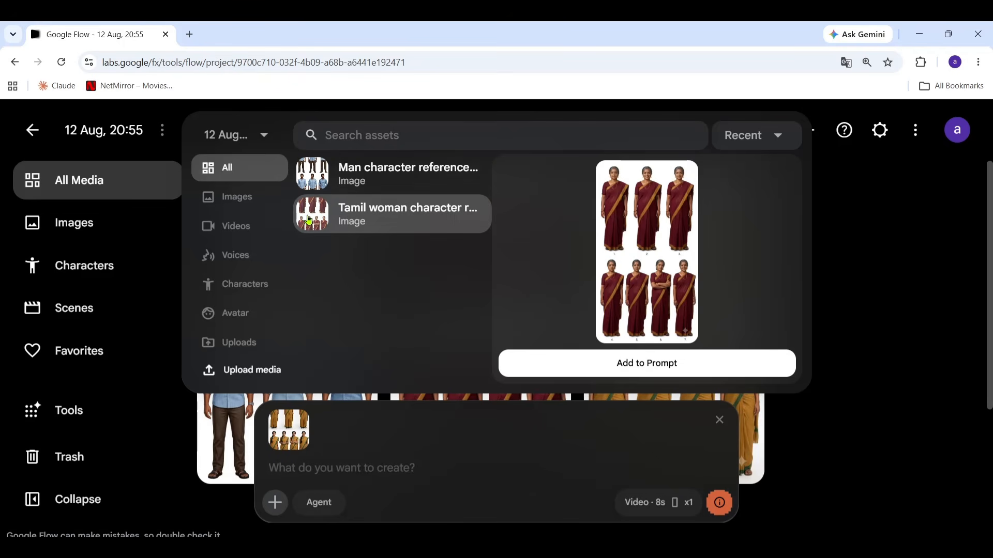
click(505, 372)
Paste the Scene 3 prompt, check the video generation settings and submit the prompt
key(ctrl+v)
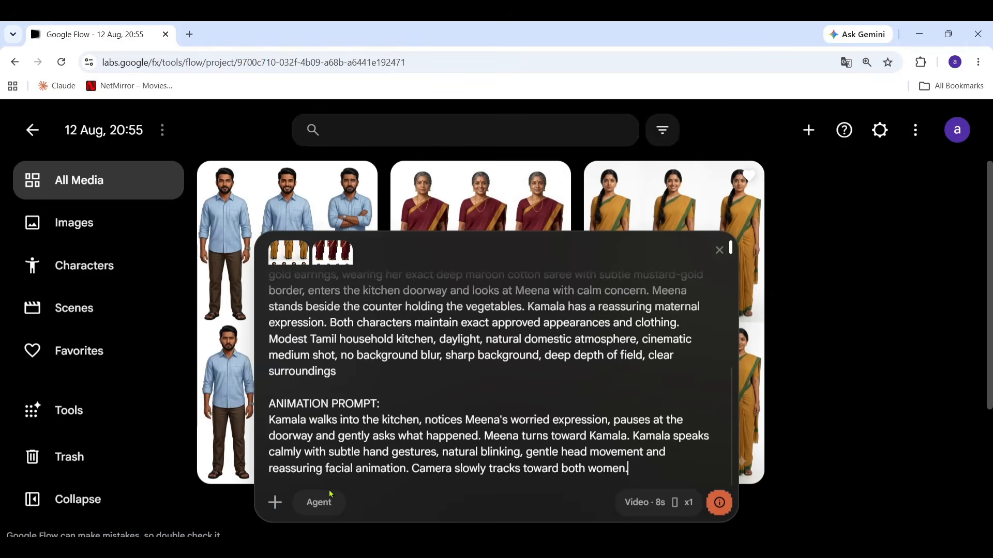
click(677, 510)
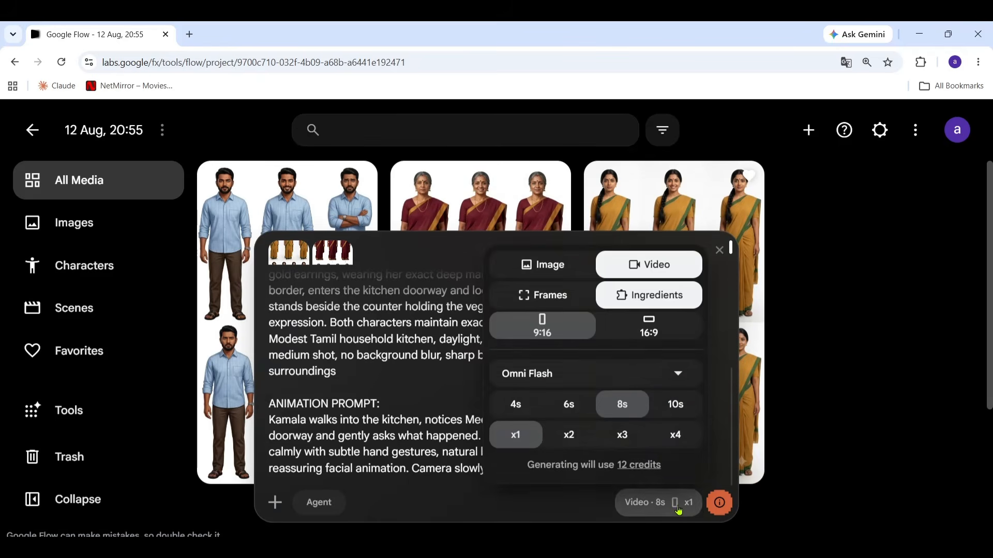
click(678, 509)
click(718, 515)
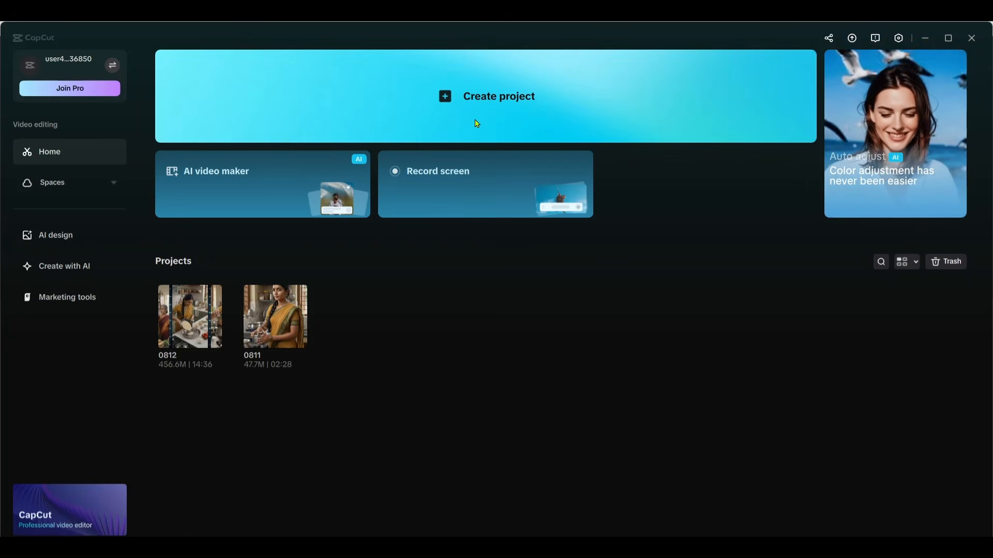
Switch to CapCut, create a new project and import the seven story MP4 clips timed 14:47 to 15:04 from Downloads
click(476, 123)
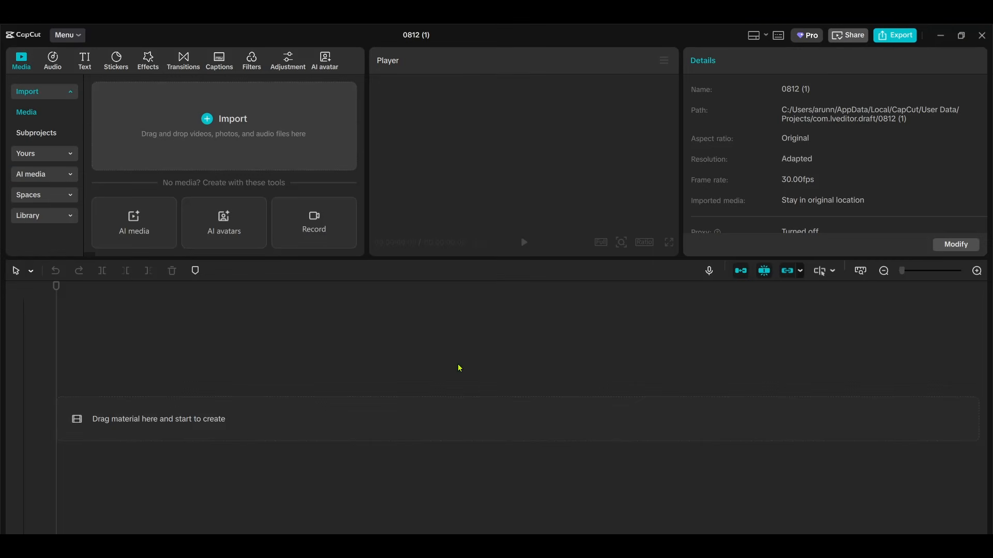
click(229, 133)
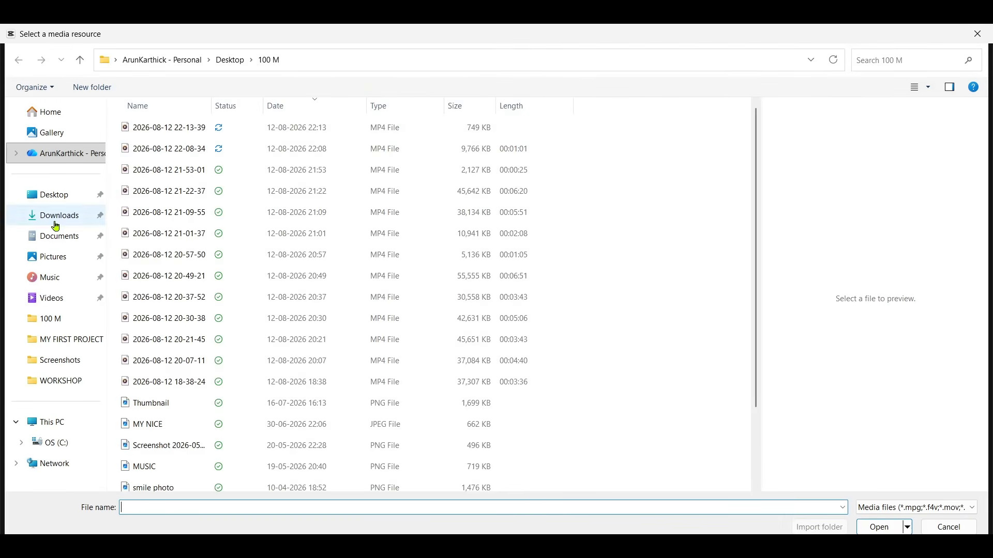
click(56, 226)
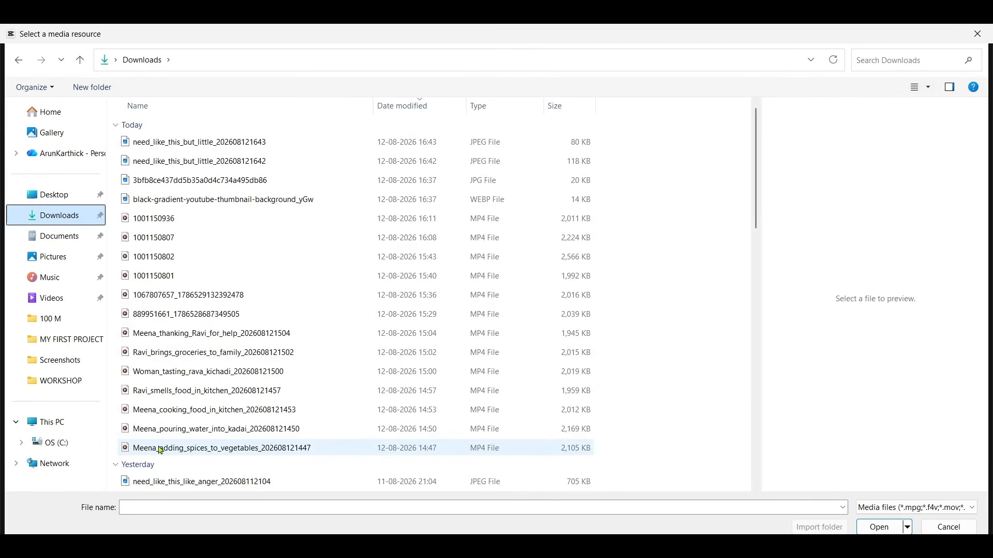
click(161, 449)
key(shift+Up)
key(shift+Up)
key(shift+Up)
key(shift+Up)
key(shift+Up)
key(shift+Up)
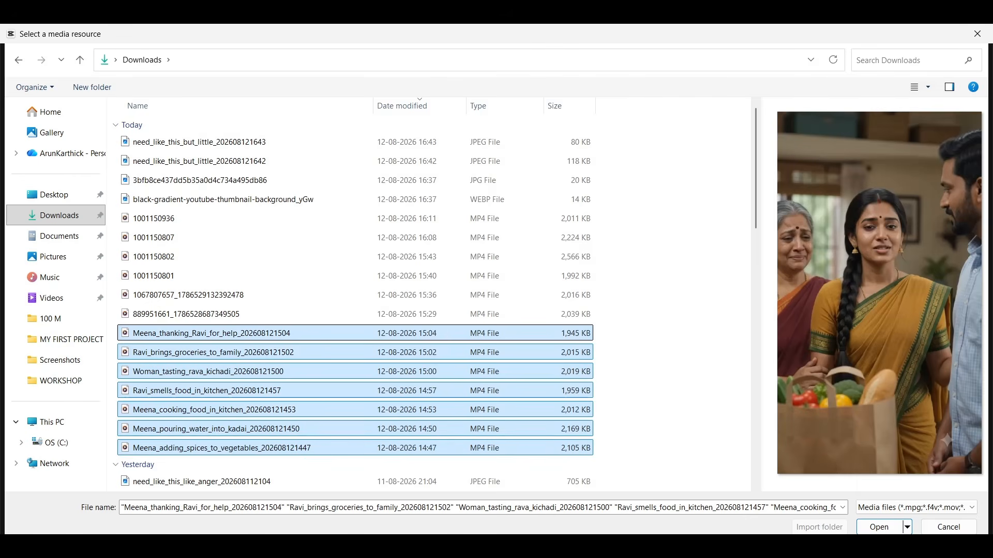
click(885, 527)
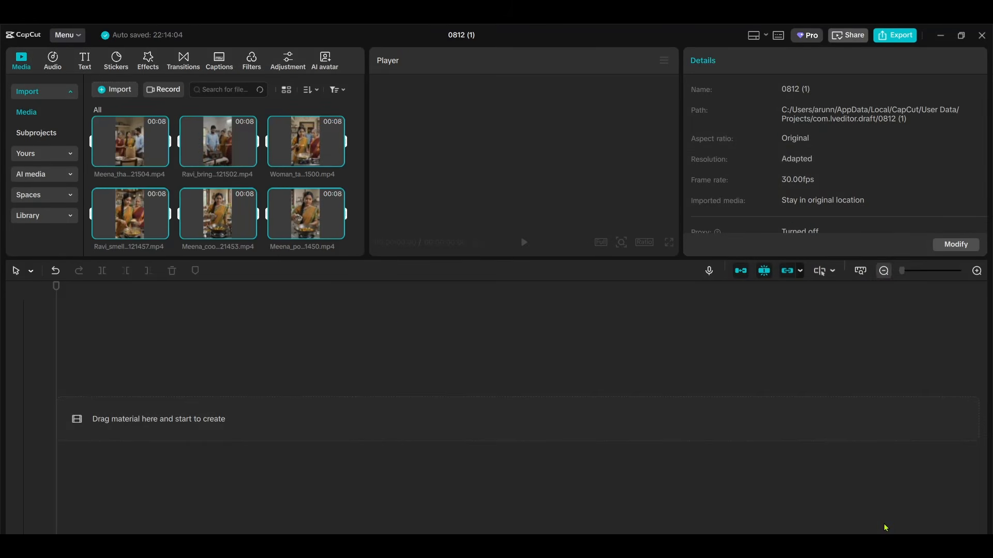
Place all seven imported clips on the timeline and set the project's aspect ratio to 9:16
drag(205, 154, 142, 413)
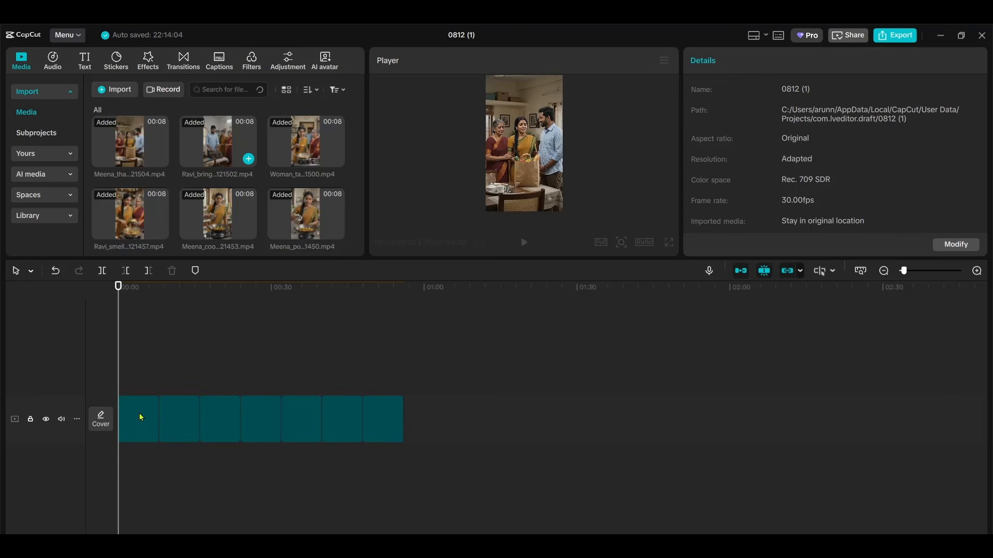
click(642, 246)
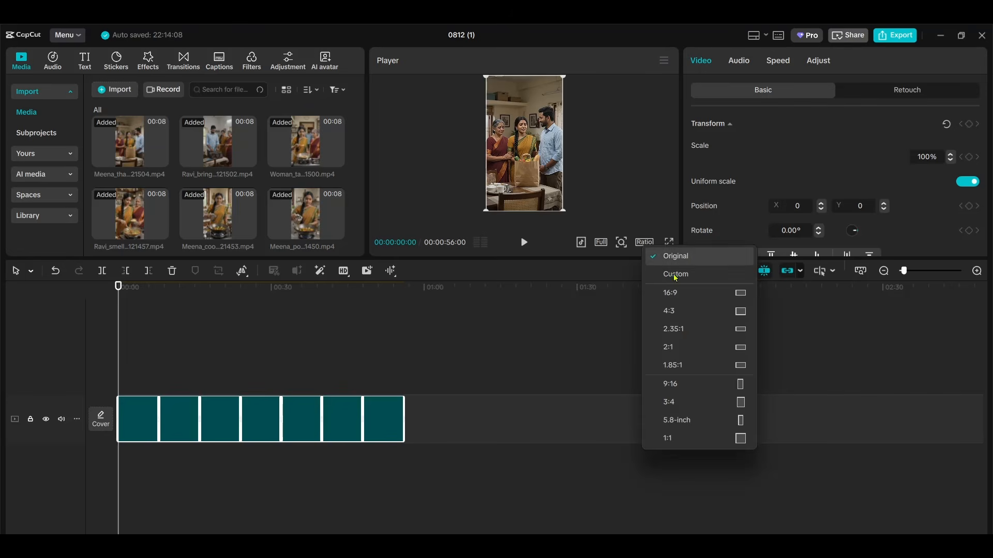
click(674, 384)
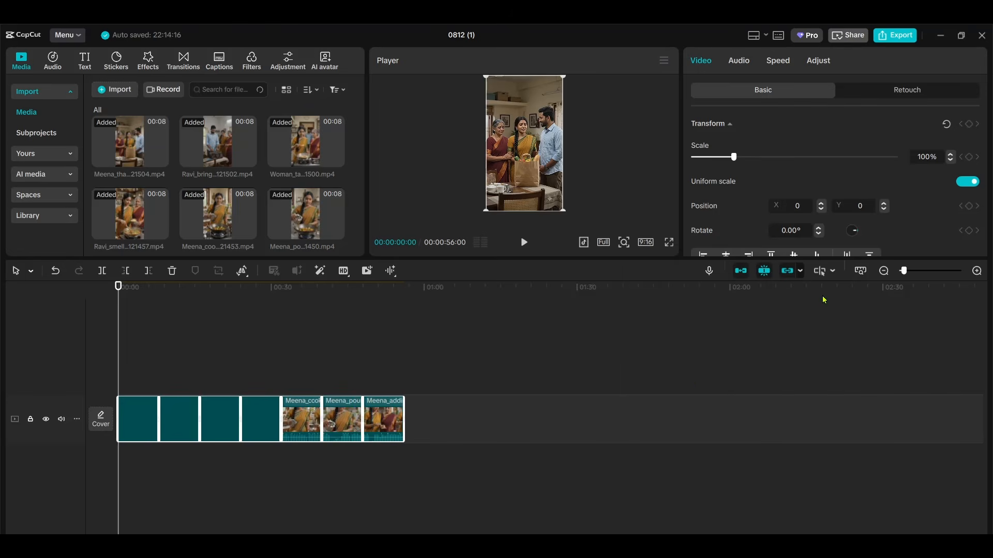
click(978, 272)
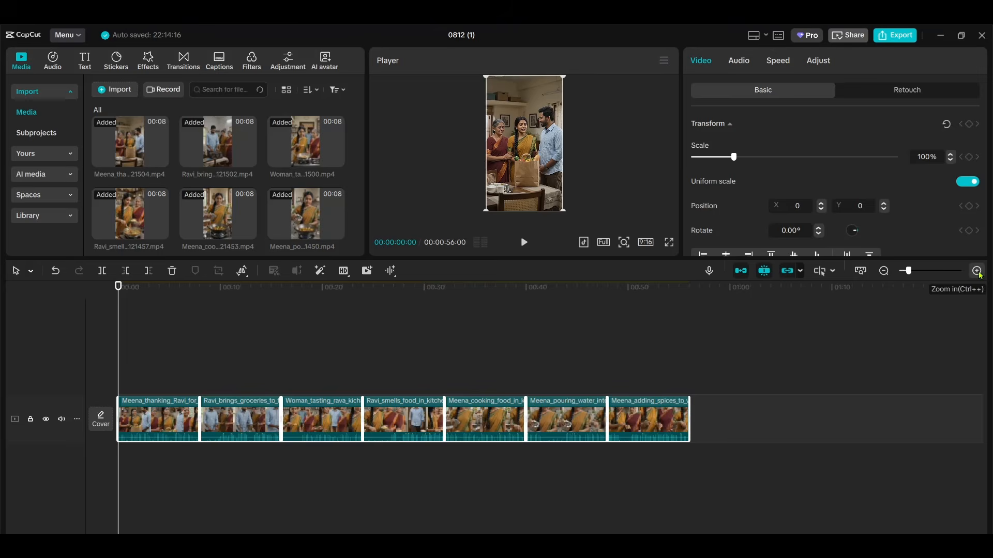
Move the rava kichadi tasting clip to the start of the timeline and the cooking-in-kitchen clip directly after it
click(314, 370)
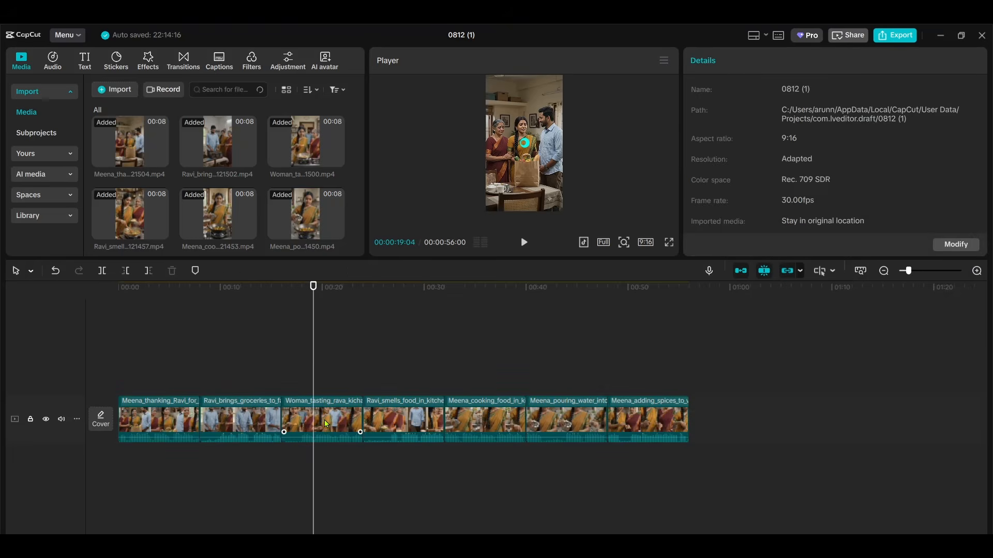
click(326, 424)
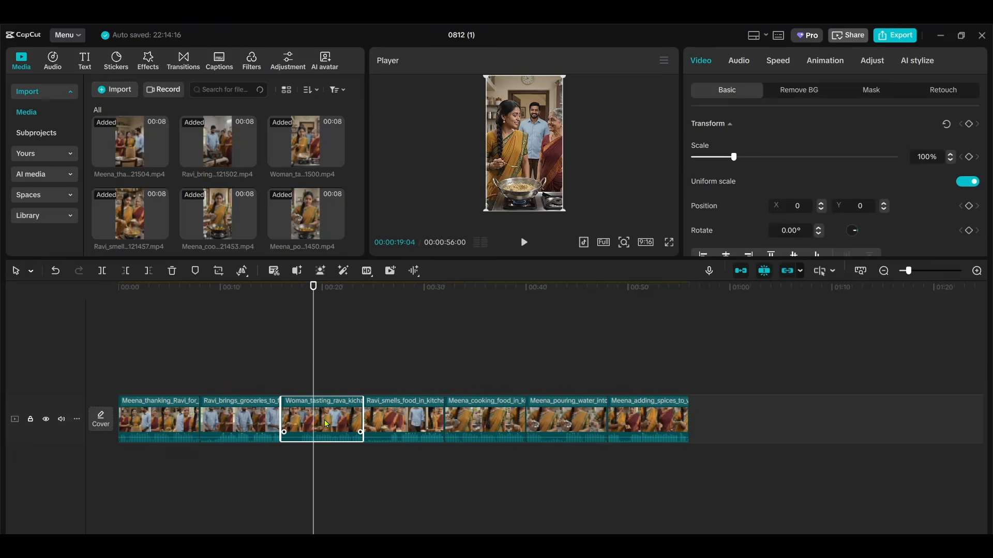
drag(327, 424, 163, 418)
drag(473, 408, 218, 414)
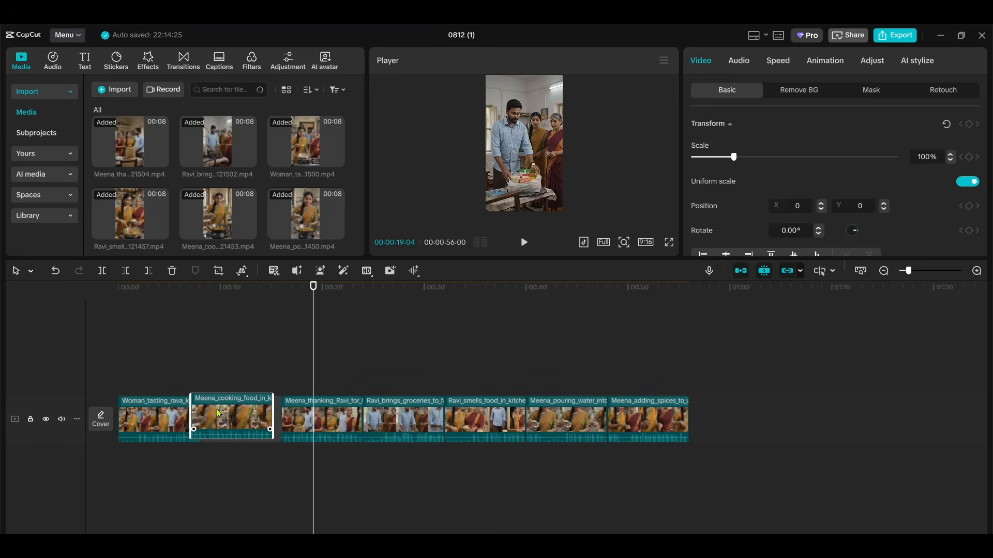
click(230, 357)
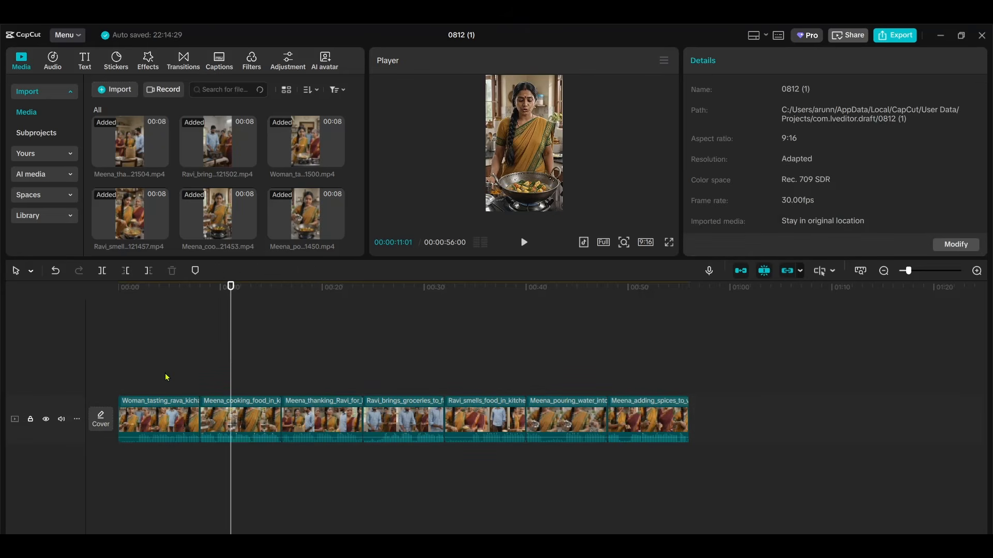
Select all seven timeline clips and raise their volume to 4.0 dB
drag(165, 372, 635, 456)
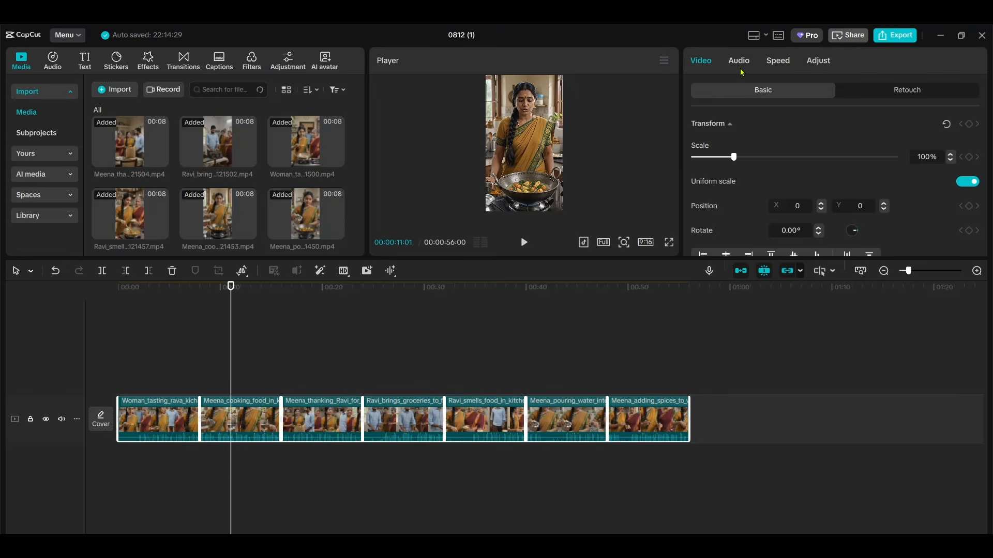
click(150, 368)
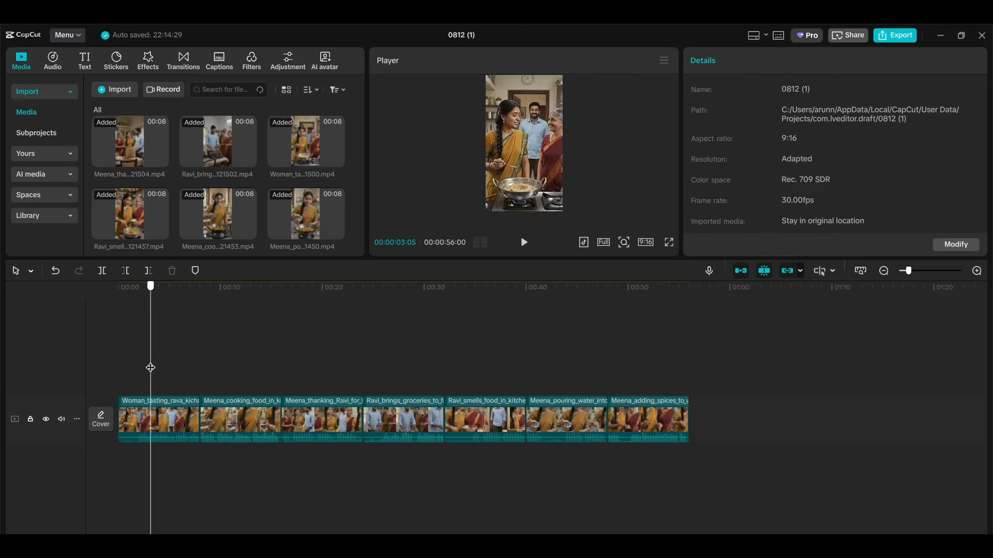
click(241, 383)
click(281, 383)
drag(133, 359, 644, 456)
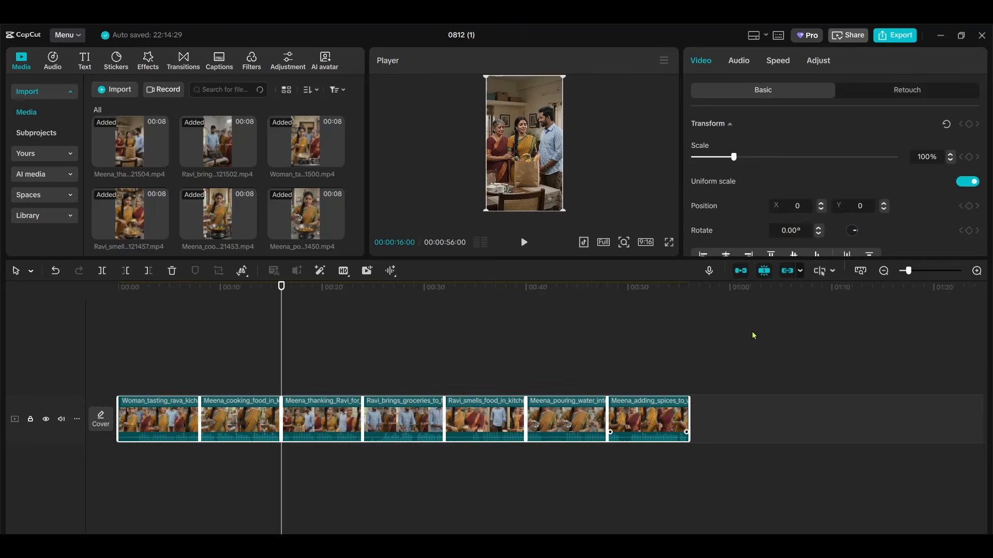
click(740, 62)
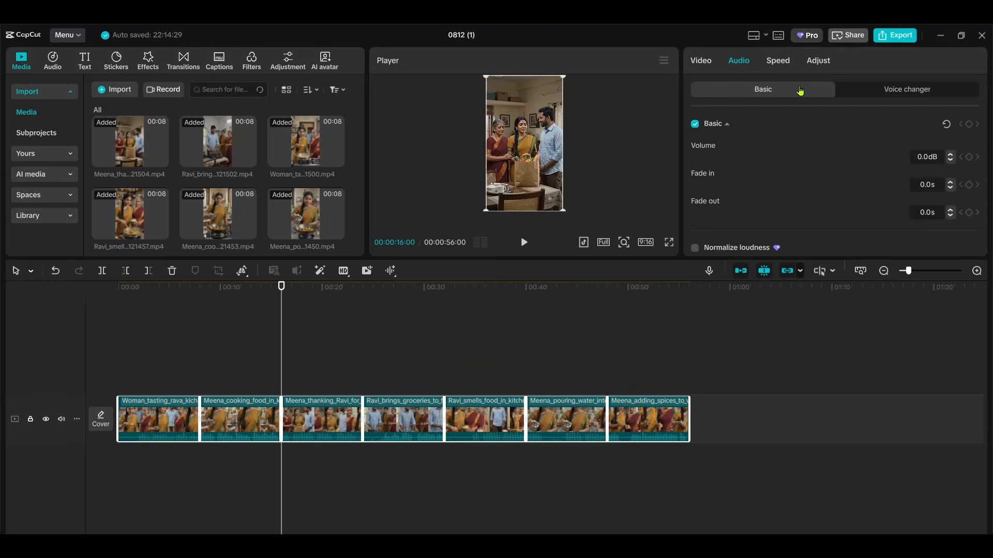
drag(847, 160, 853, 160)
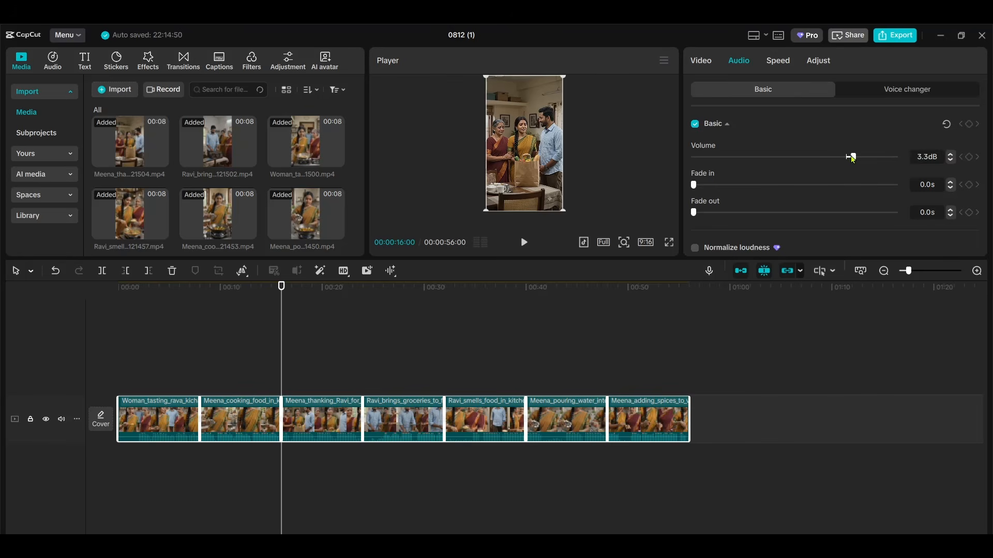
click(950, 154)
click(951, 154)
click(951, 155)
click(951, 155)
Set the speed of all selected clips to 1.20x, deselect them and return the playhead to the start
click(781, 67)
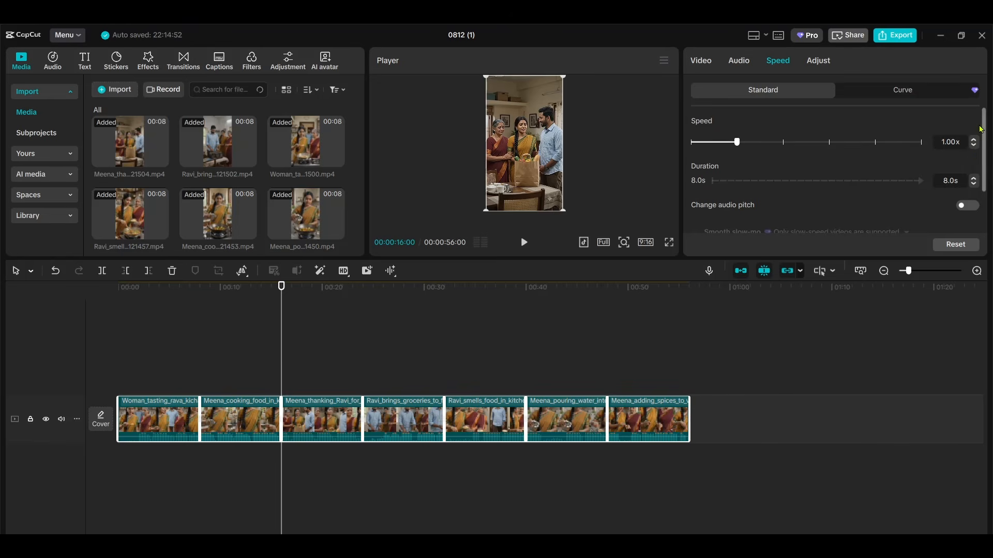
click(973, 140)
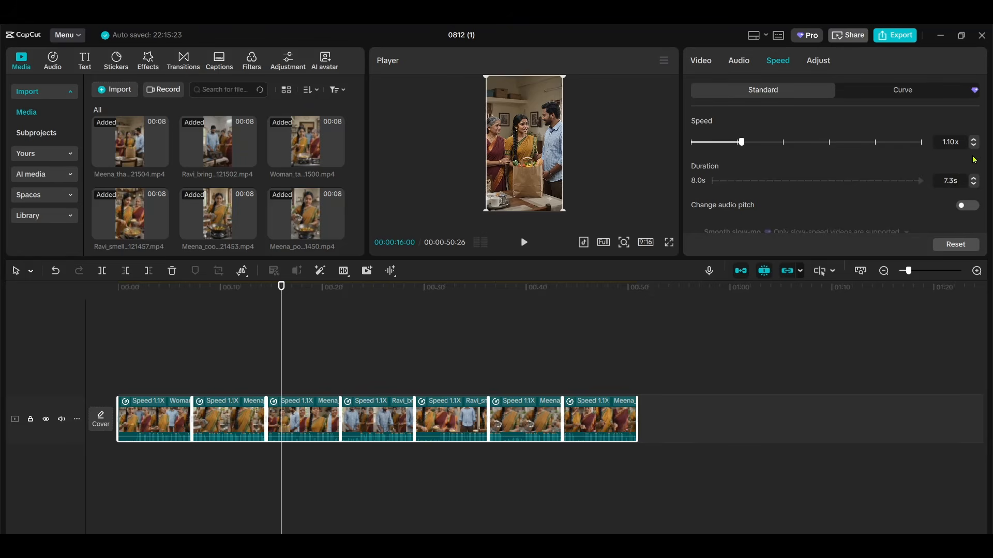
click(974, 139)
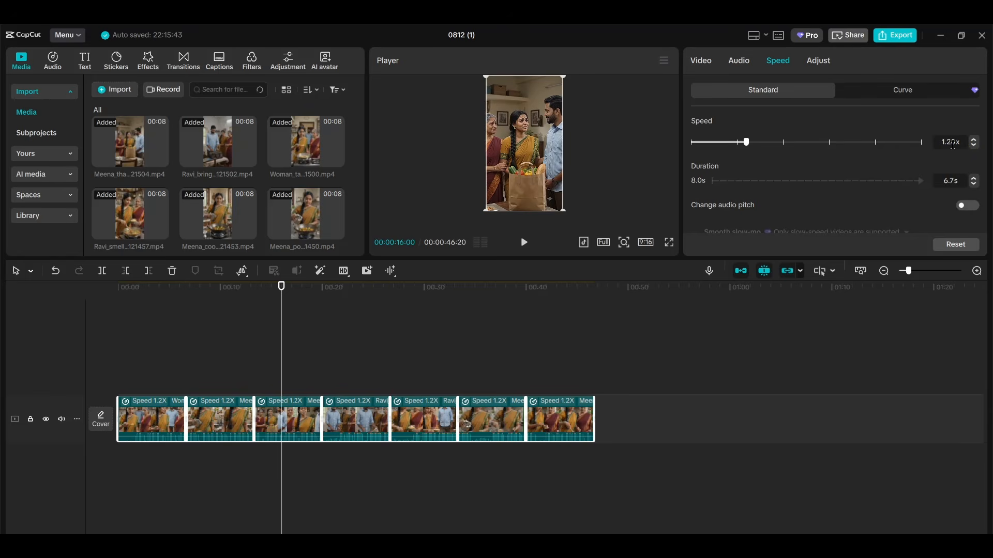
click(152, 368)
click(102, 374)
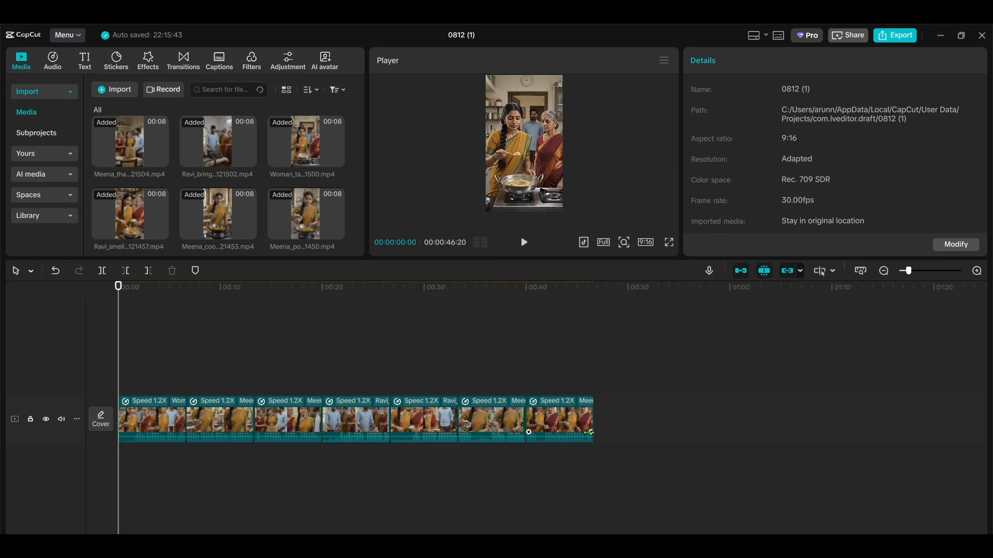
Select all clips again to review their volume and speed settings, and return the playhead to the start
click(309, 337)
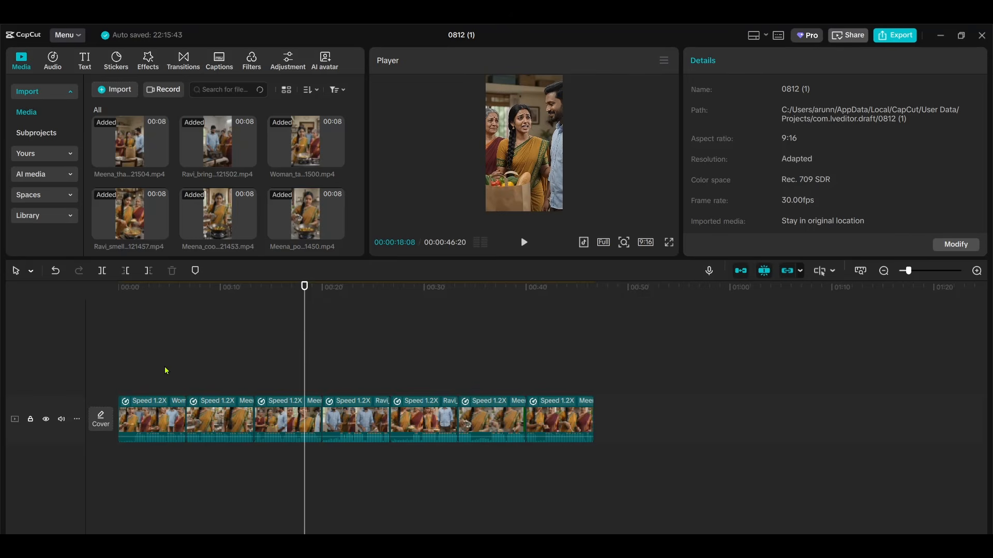
drag(166, 371, 572, 456)
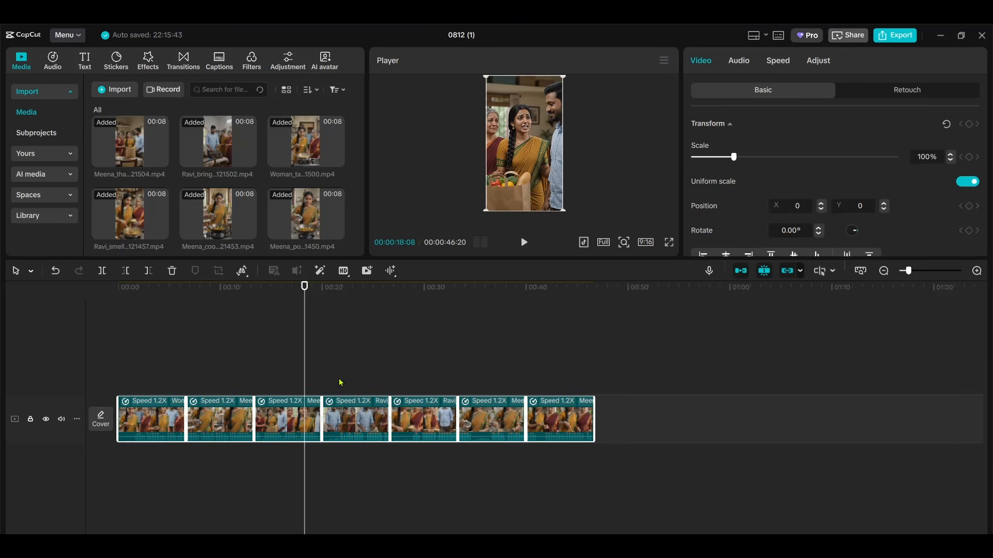
click(740, 66)
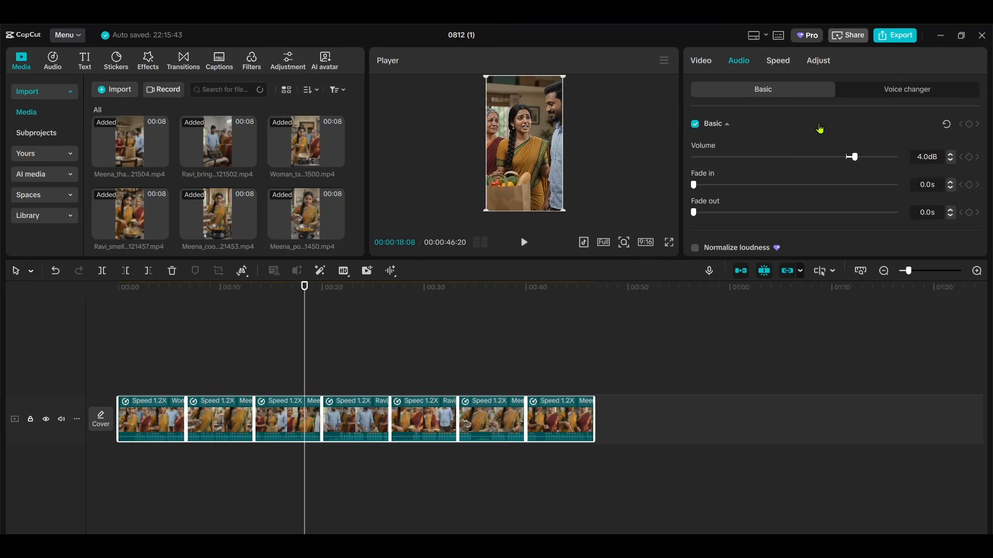
click(778, 62)
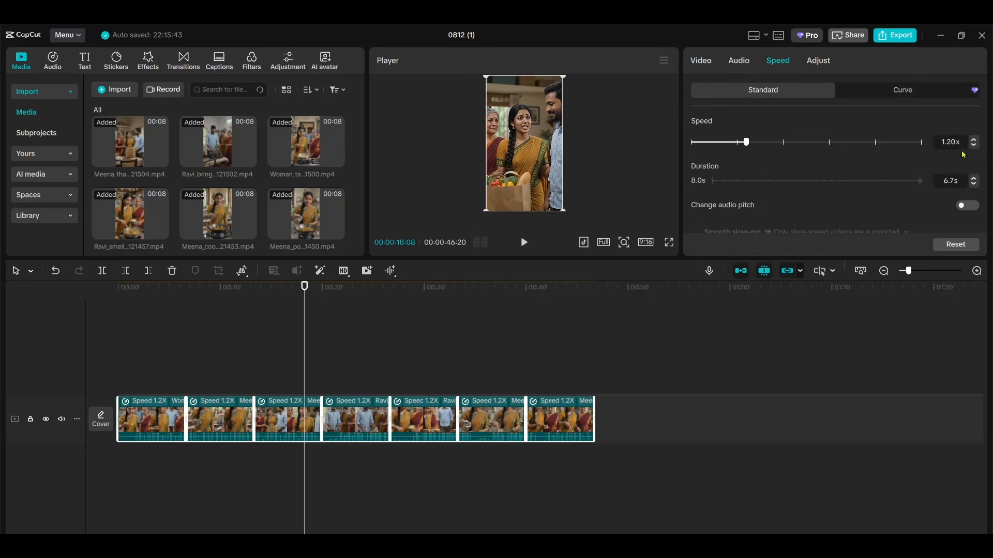
click(361, 364)
click(154, 365)
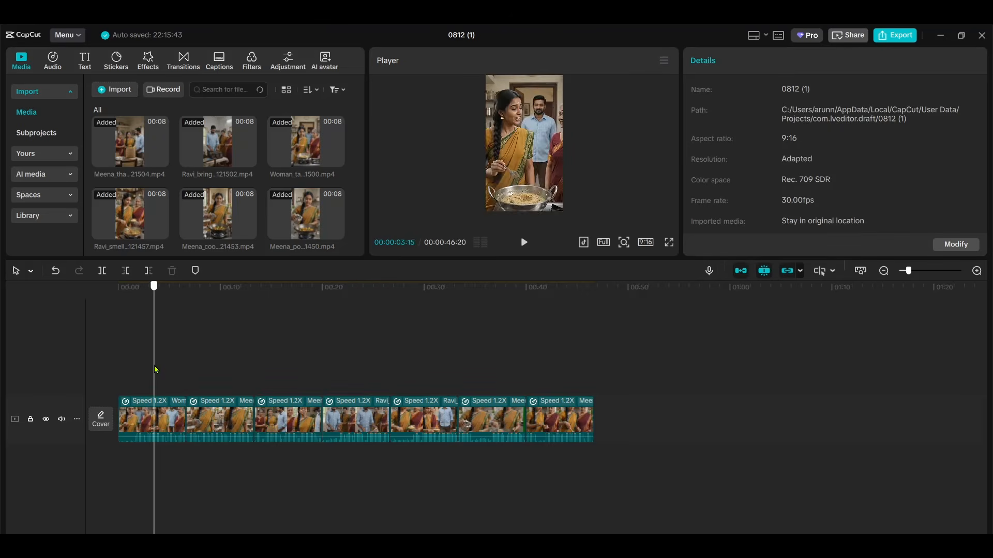
drag(154, 365, 114, 376)
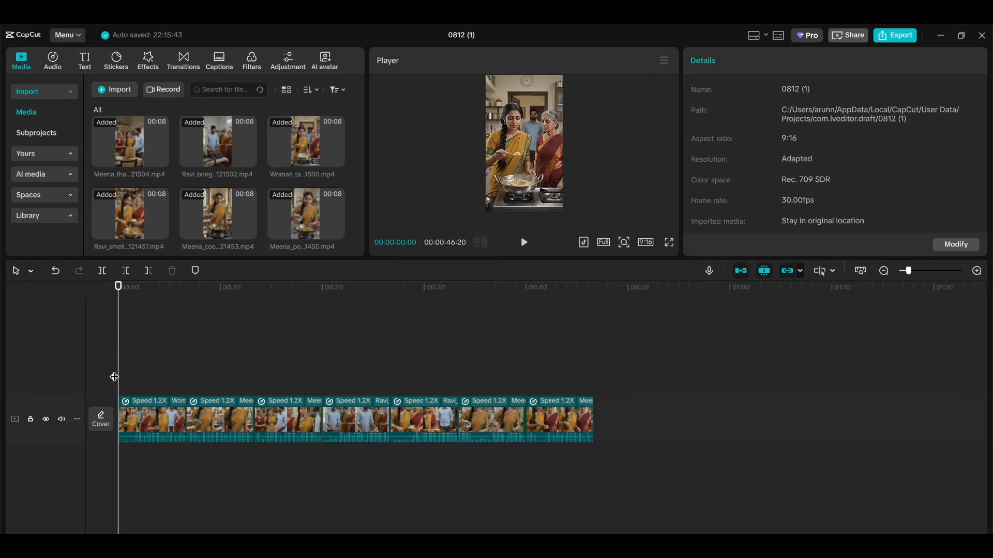
Open the video export settings and choose 1080P as the resolution
click(904, 36)
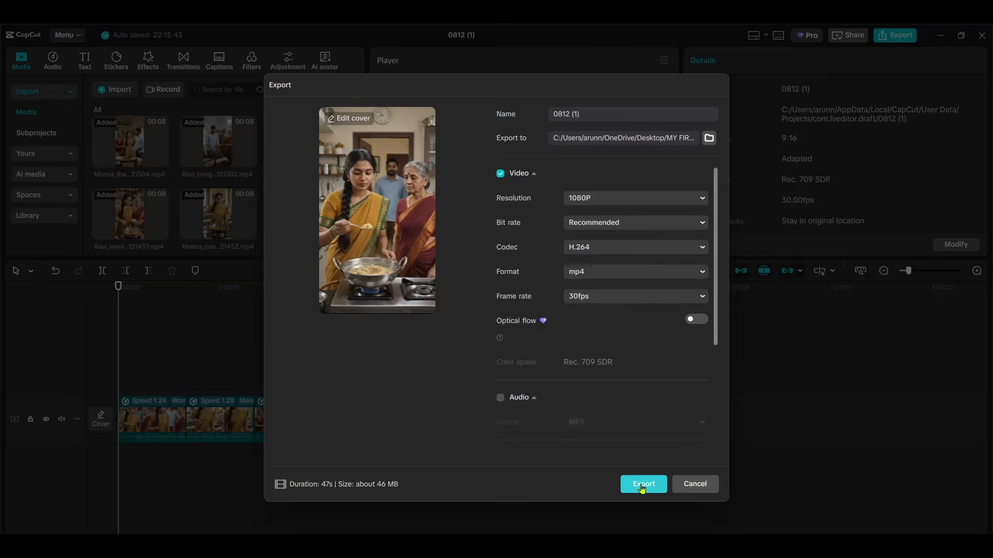
click(603, 201)
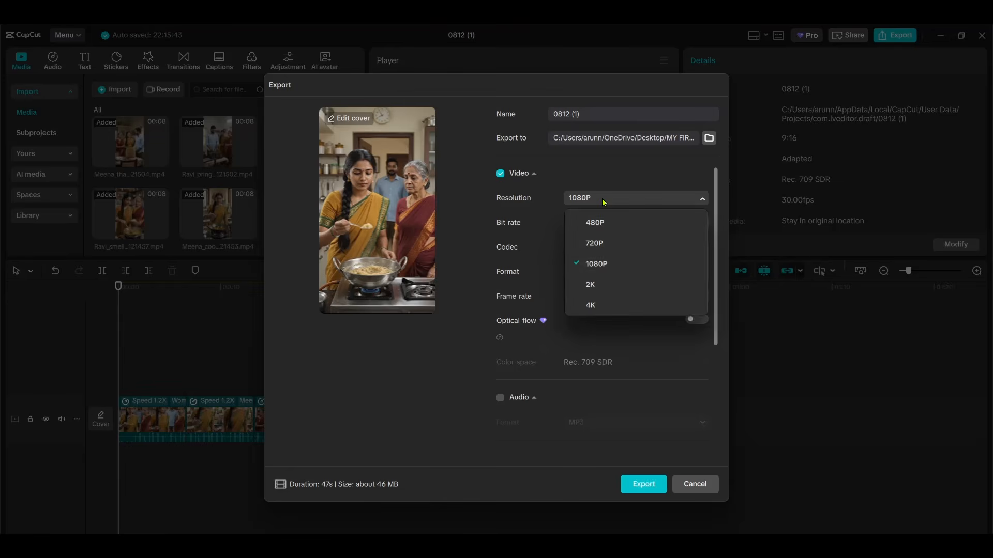
click(604, 265)
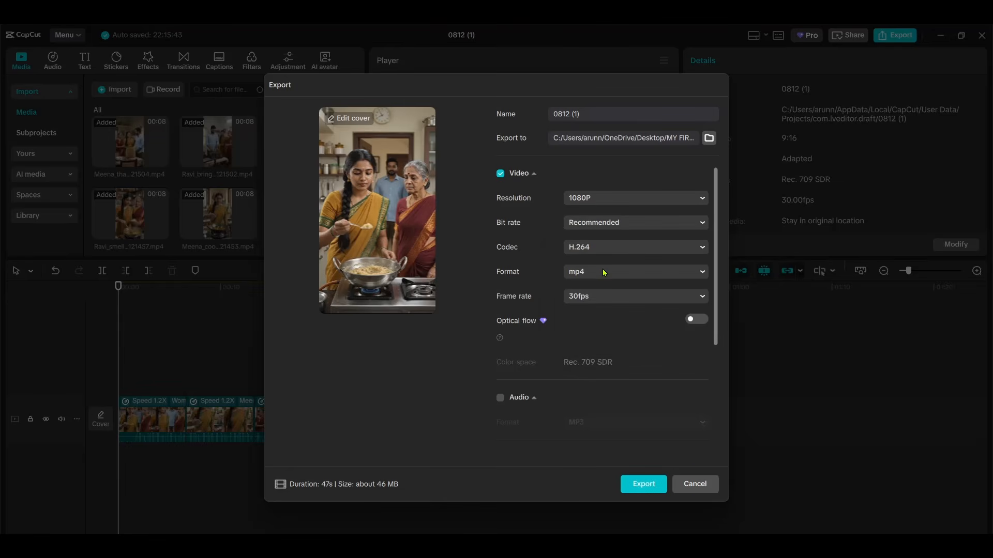